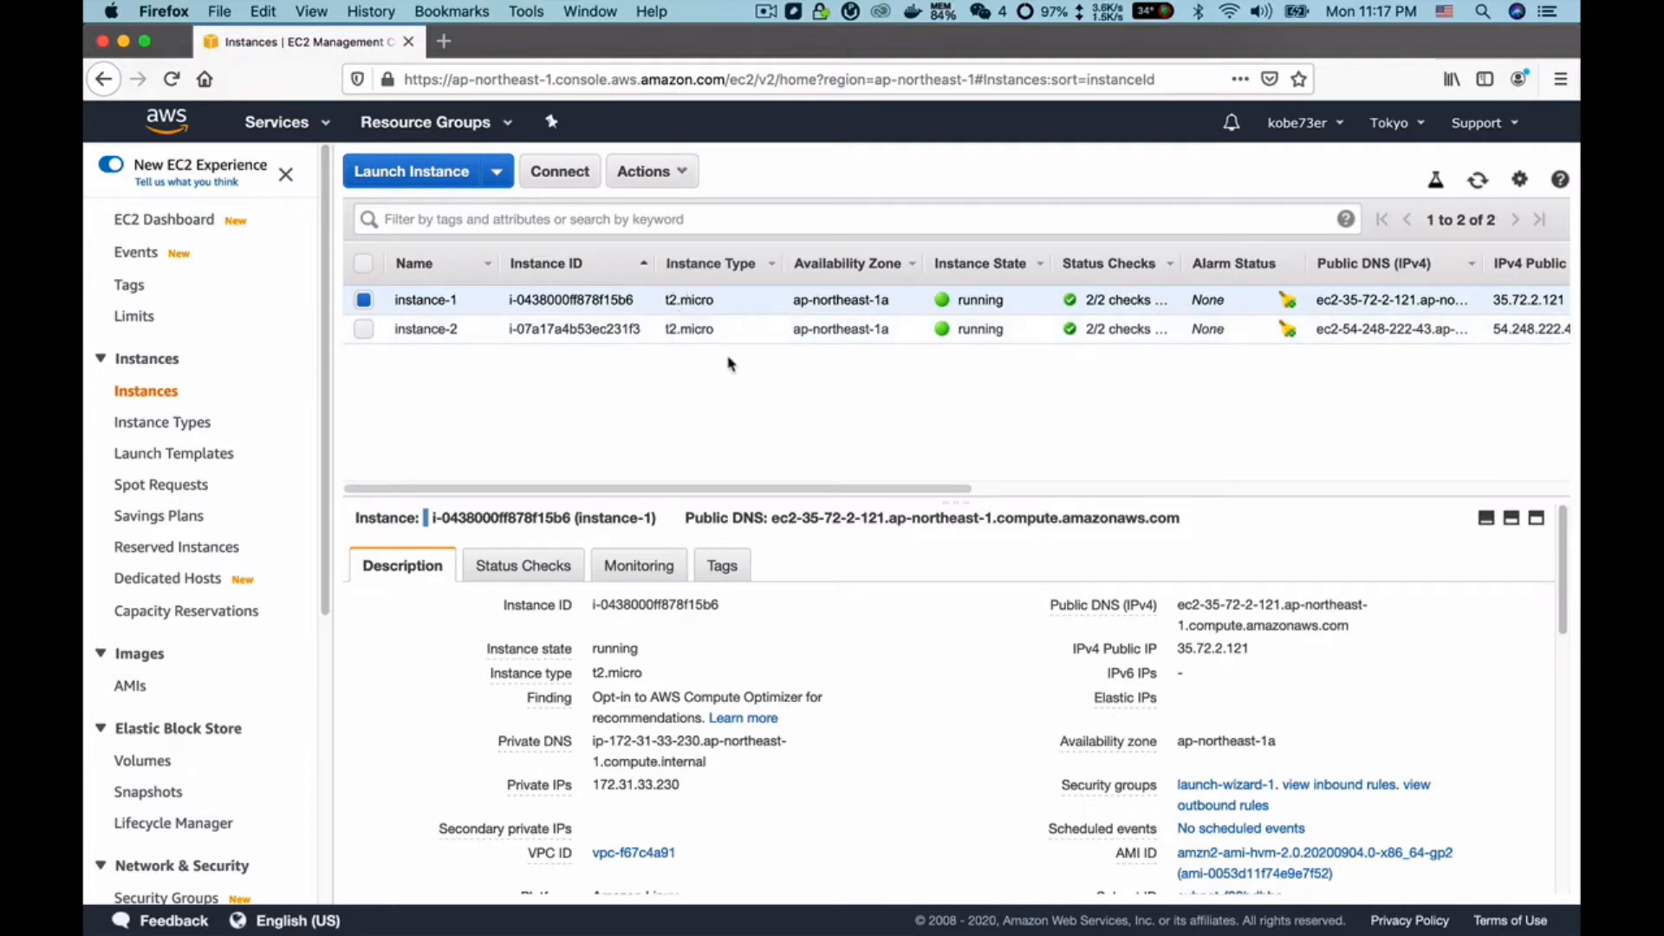
- Copy instance-1's IPv4 public IP, open it in a new browser tab and examine the page it serves
{"action": "mouse_move", "coordinate": [1265, 653]}
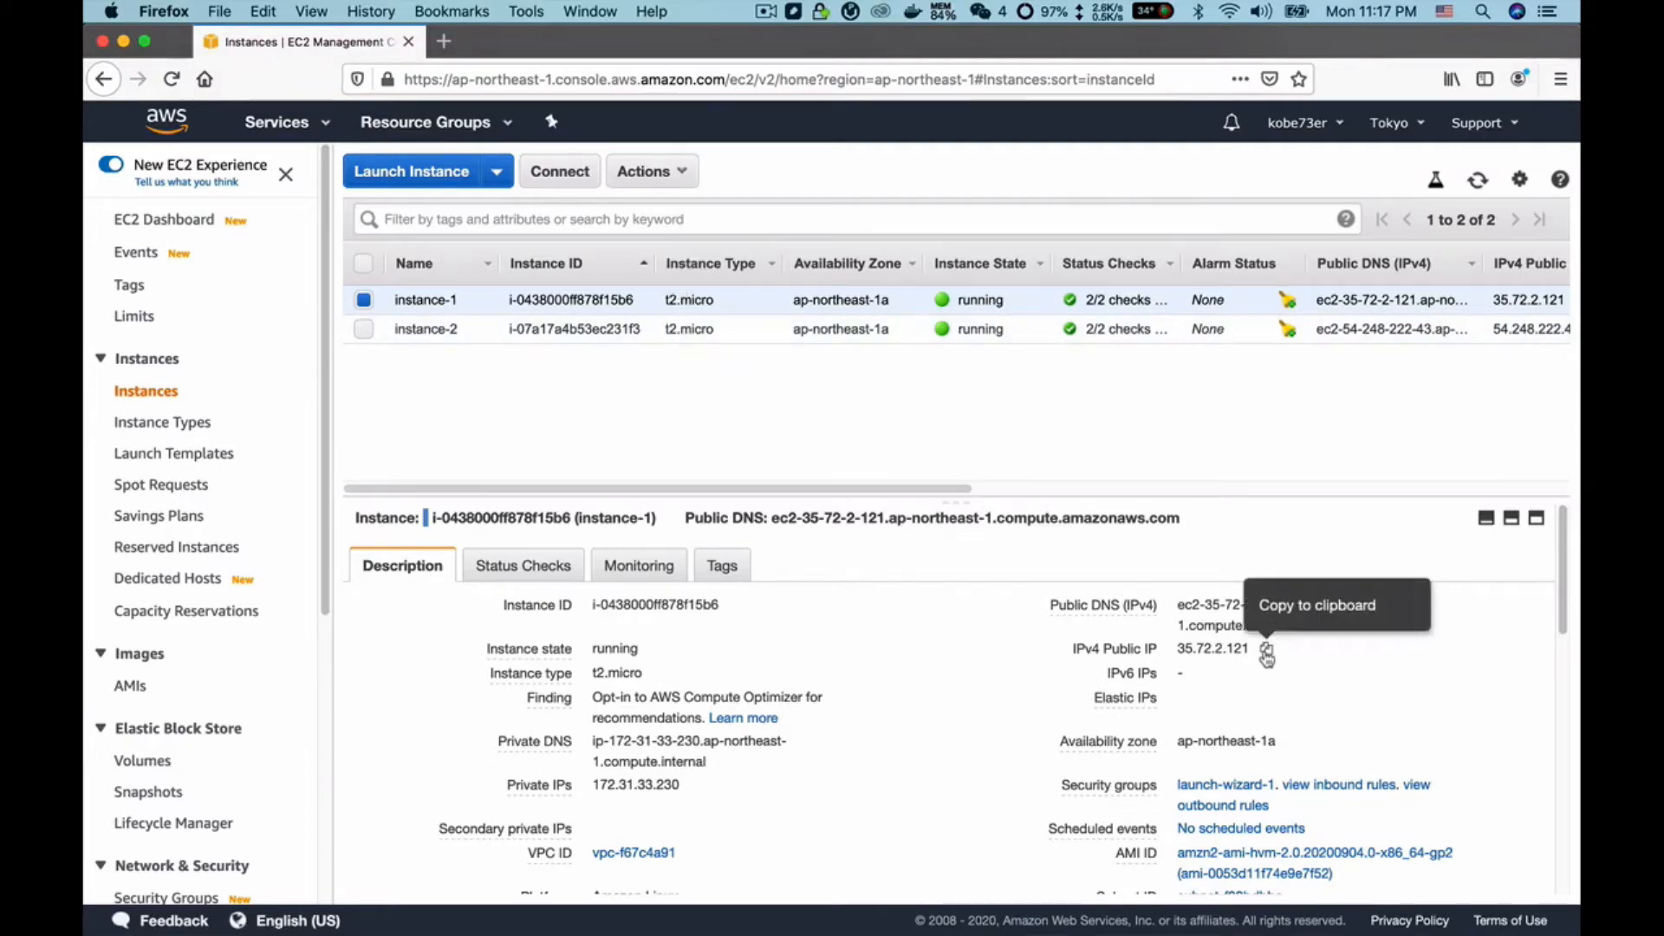
{"action": "left_click", "coordinate": [1266, 654]}
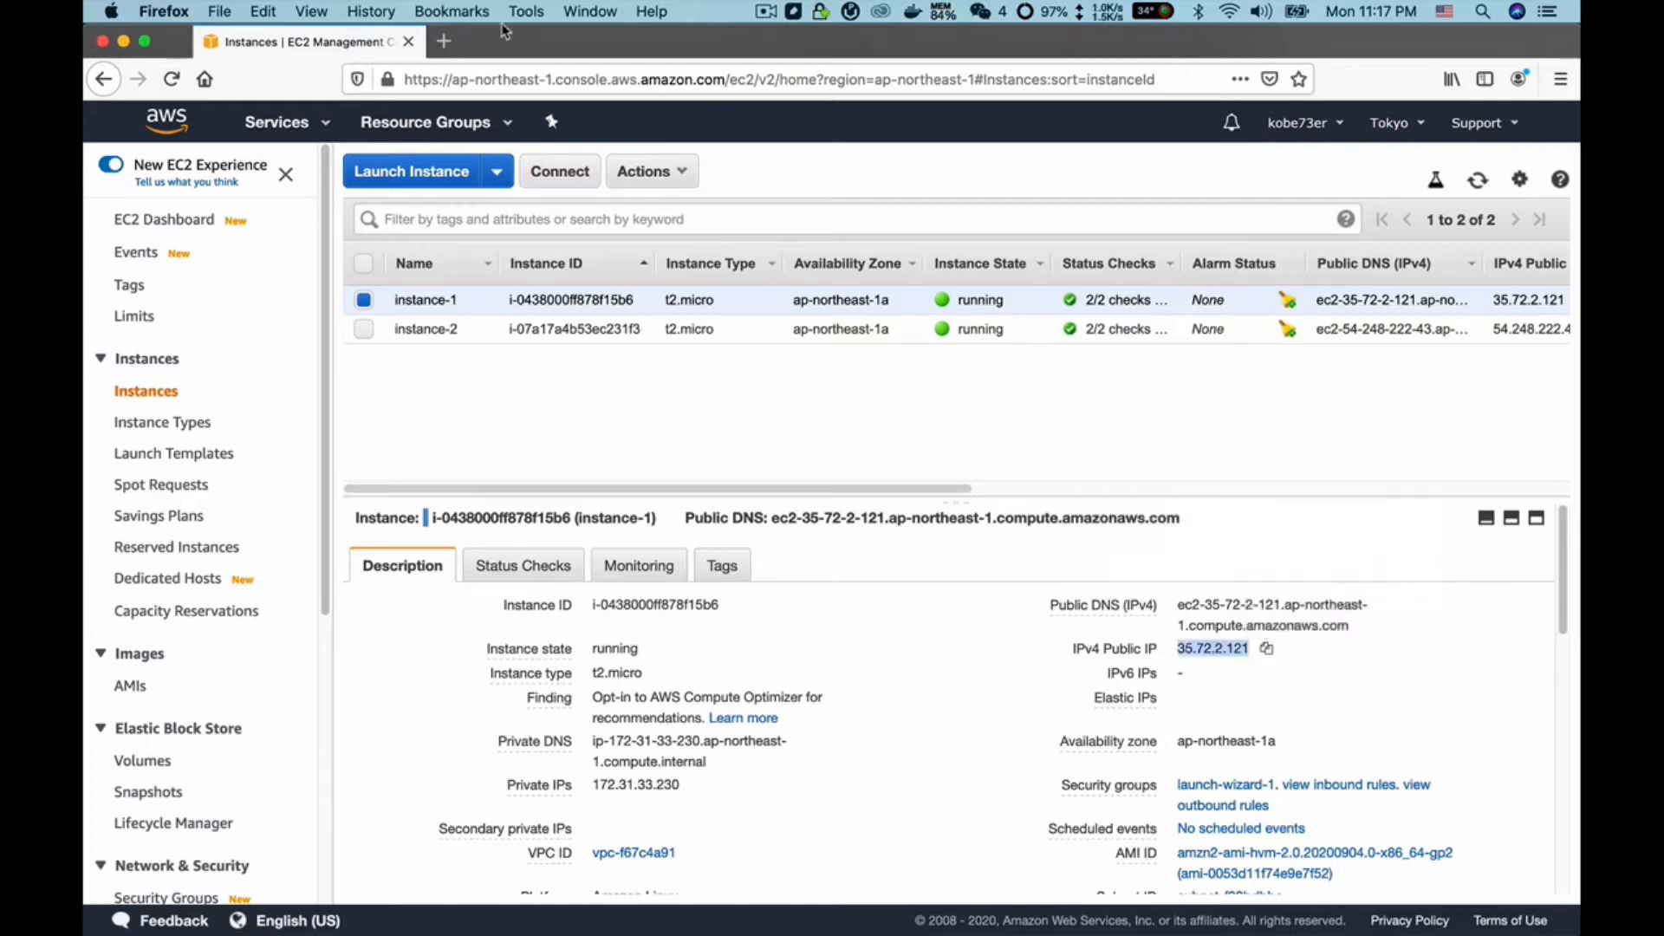
{"action": "key", "text": "super+t"}
{"action": "left_click", "coordinate": [489, 82]}
{"action": "key", "text": "super+v"}
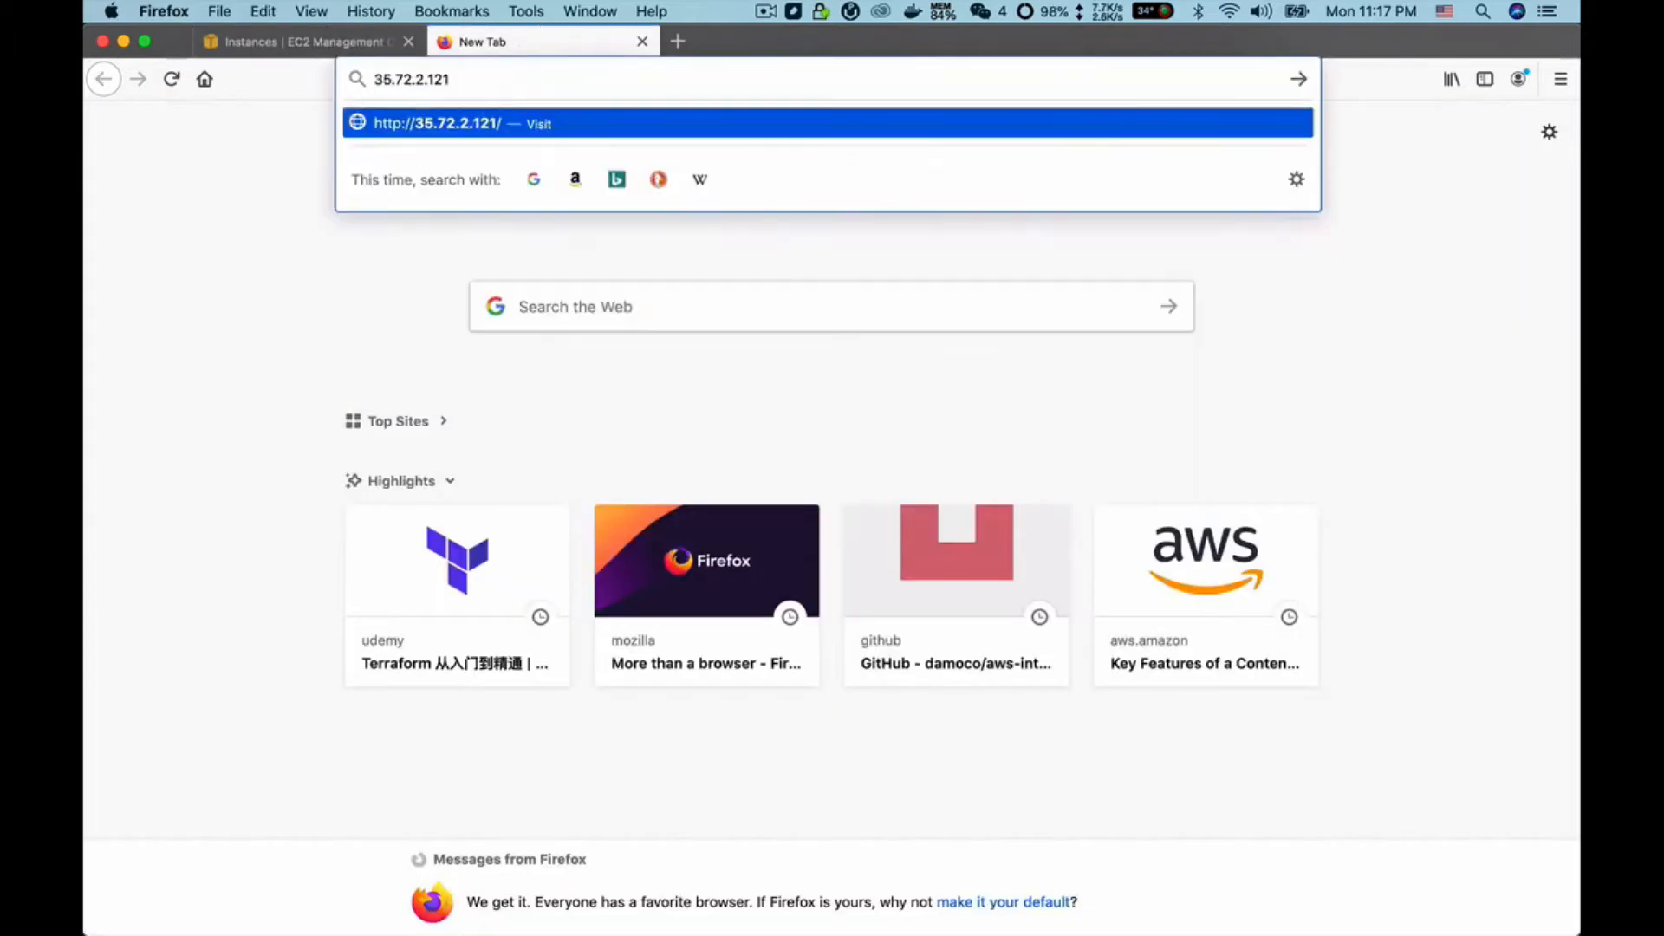
{"action": "key", "text": "Return"}
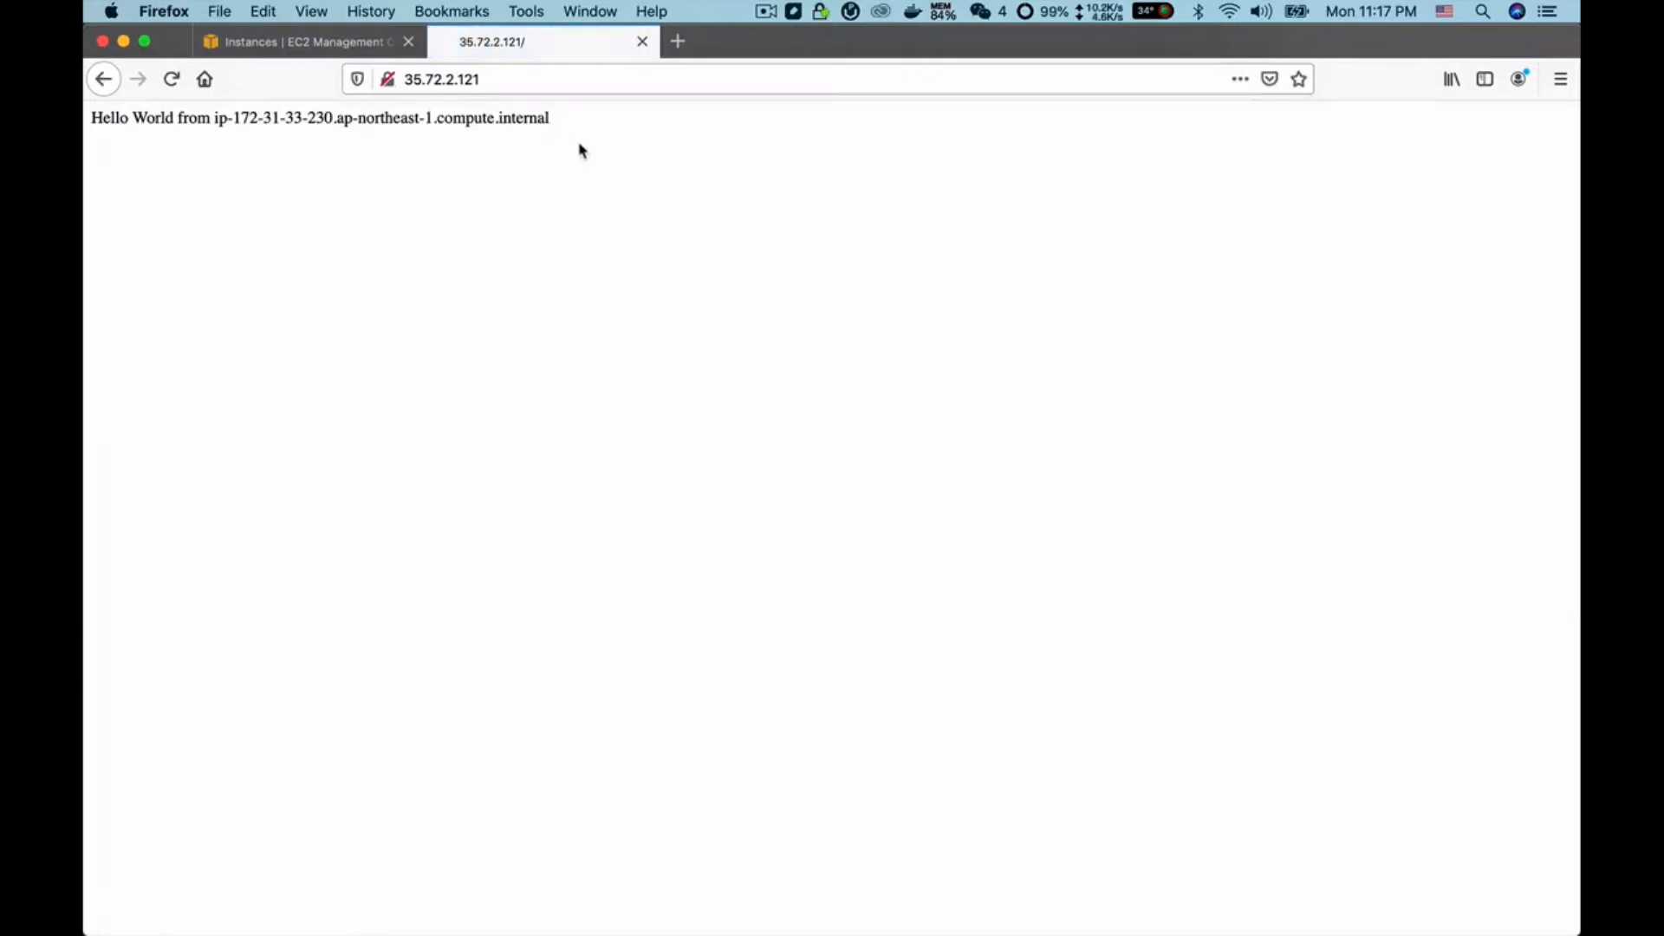
{"action": "left_click_drag", "start_coordinate": [562, 126], "coordinate": [97, 116]}
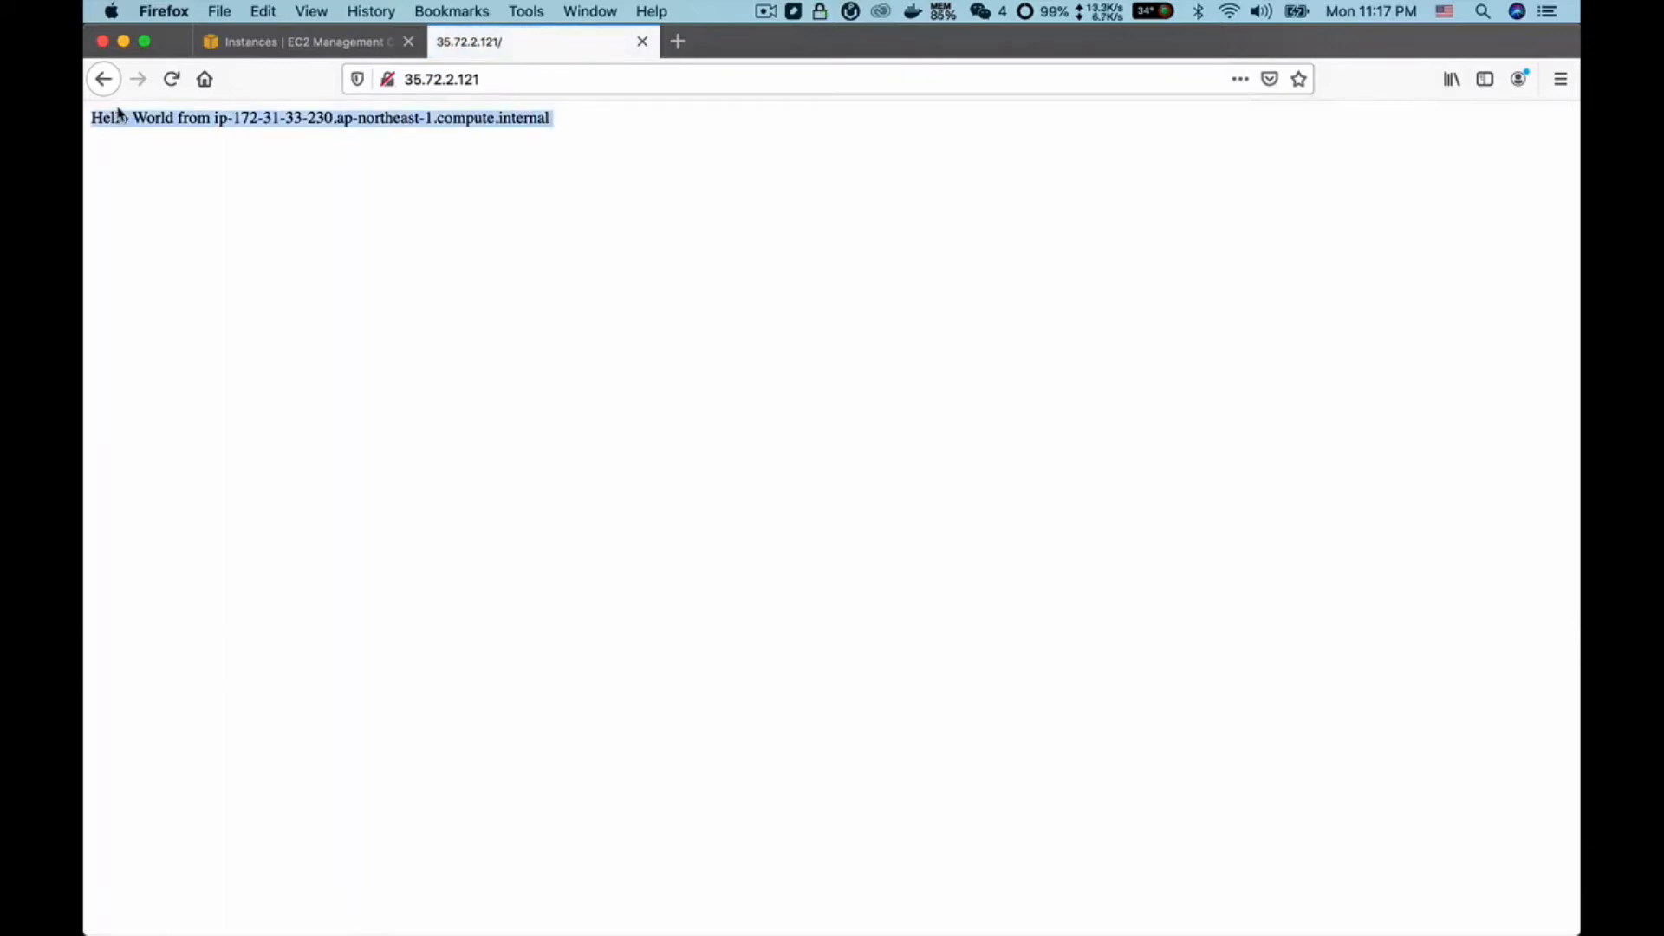
{"action": "left_click", "coordinate": [212, 146]}
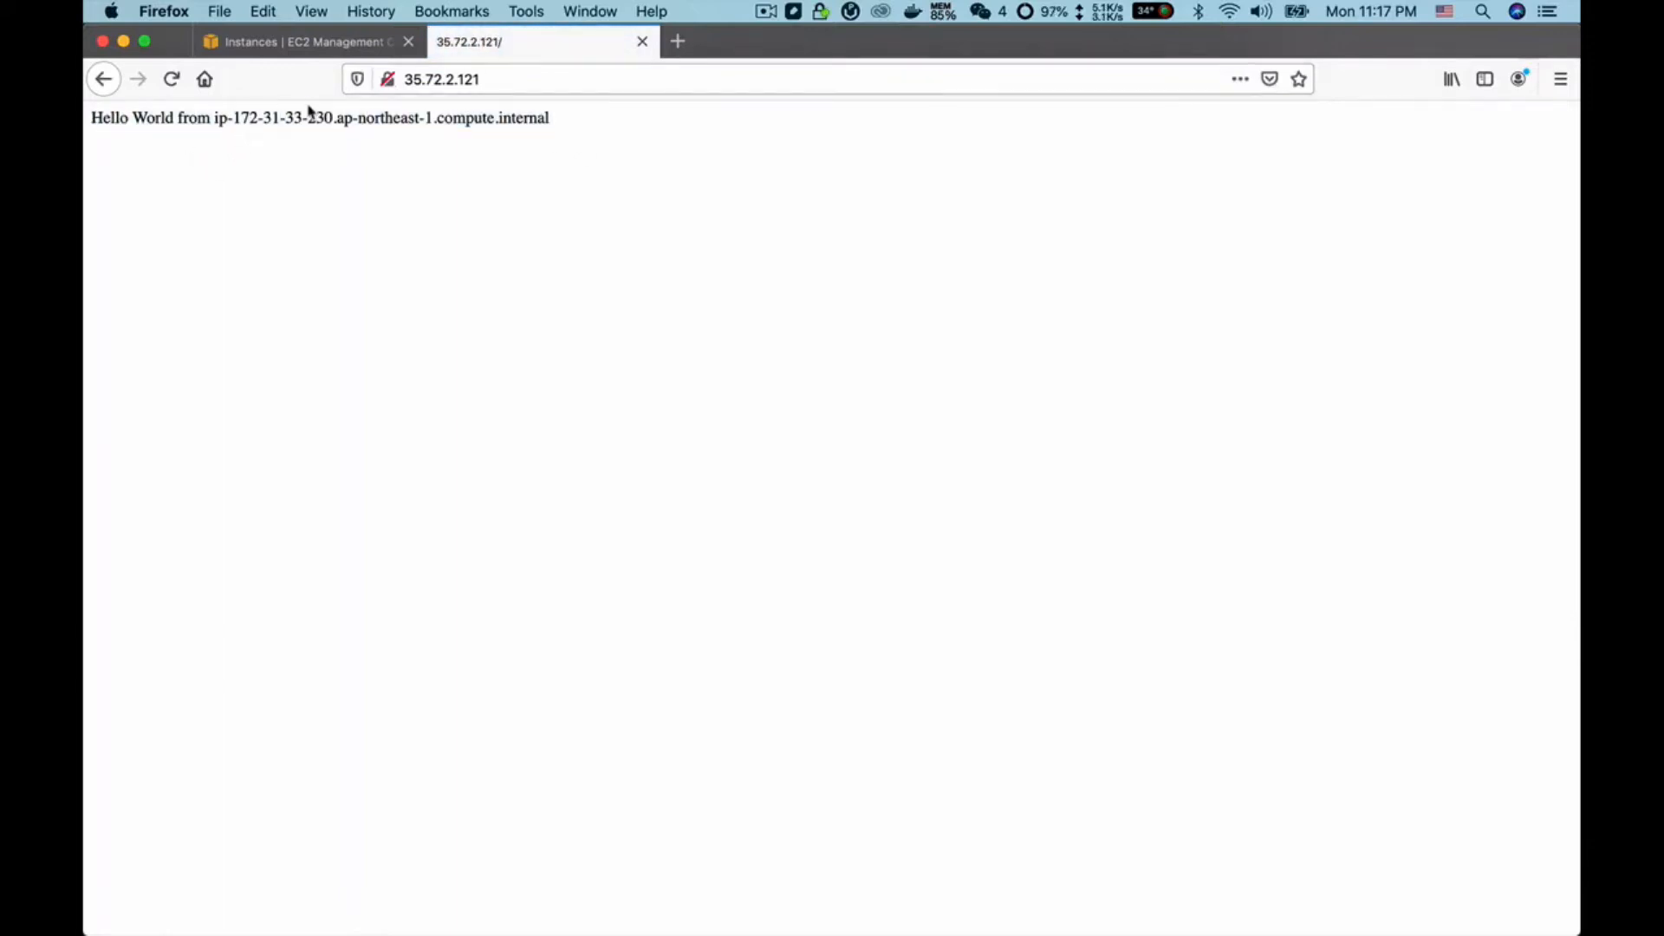
- Open instance-2's IPv4 public IP in another new browser tab and compare the host address on its page with instance-1's
{"action": "left_click", "coordinate": [291, 41]}
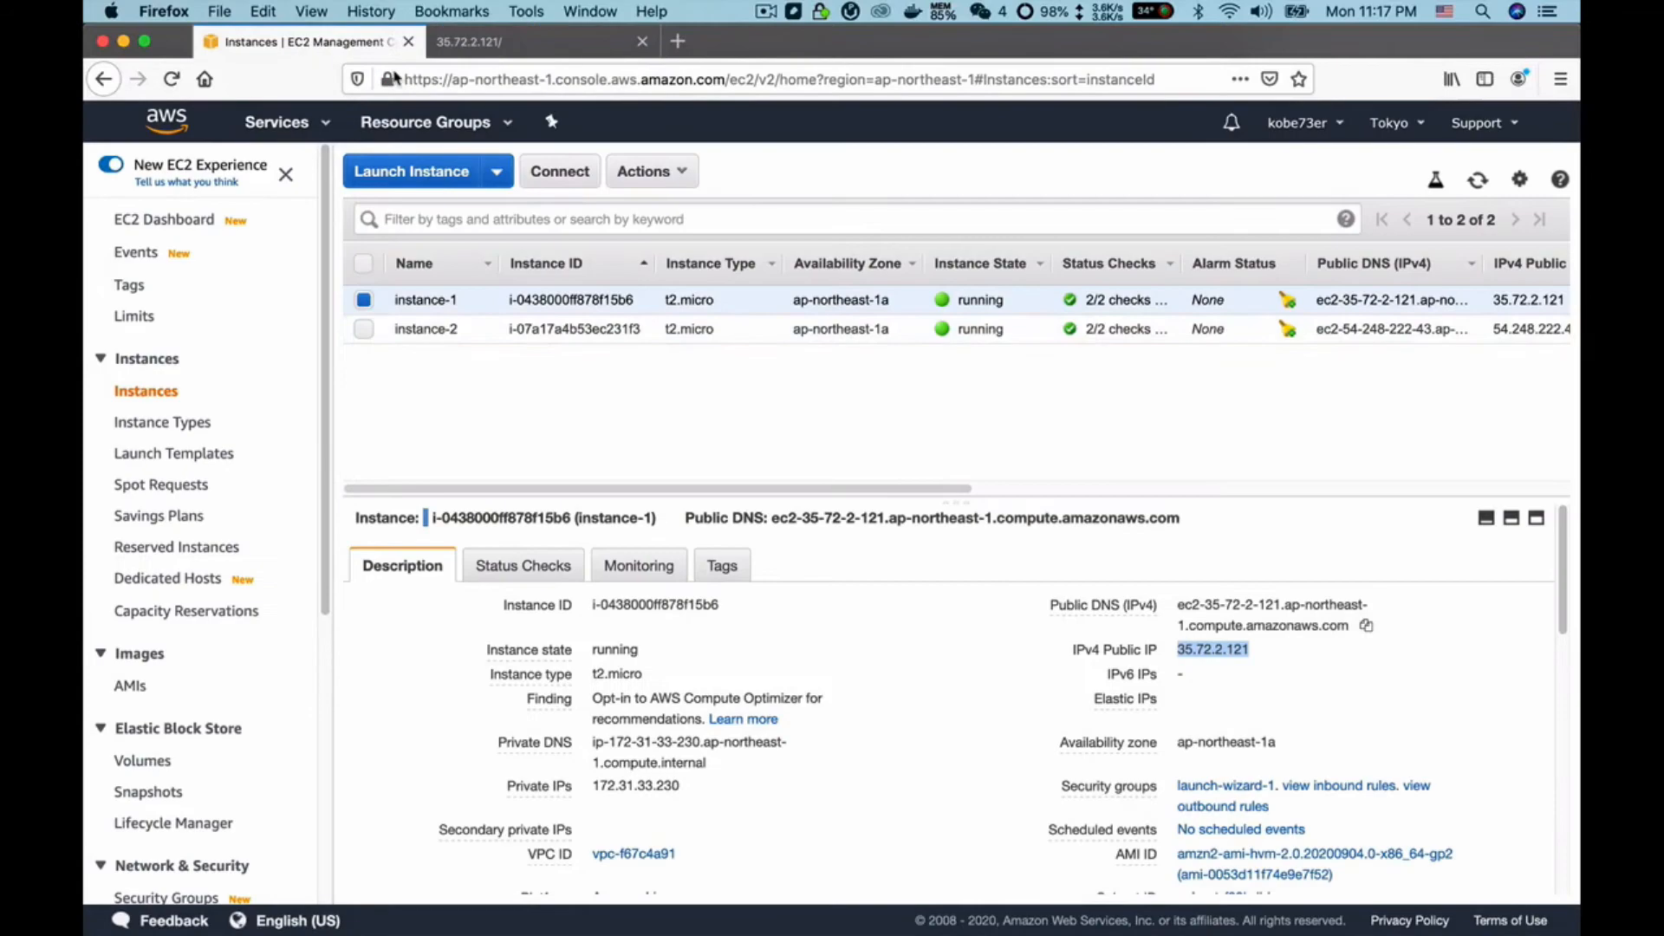
{"action": "left_click", "coordinate": [498, 333]}
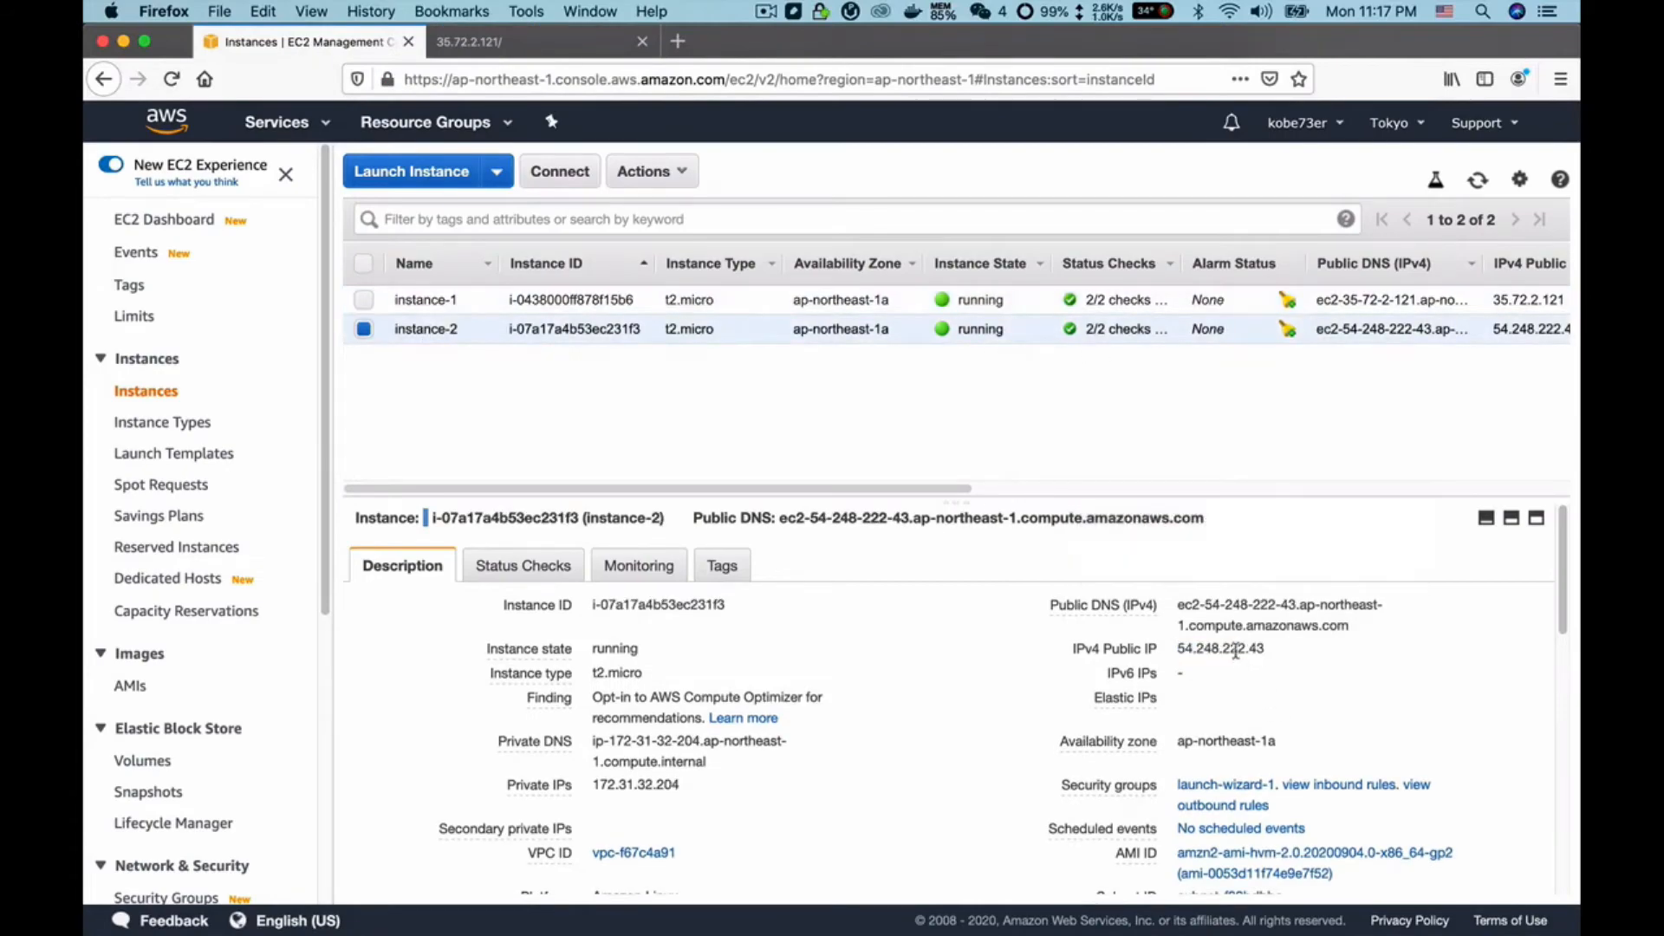
{"action": "left_click", "coordinate": [1282, 650]}
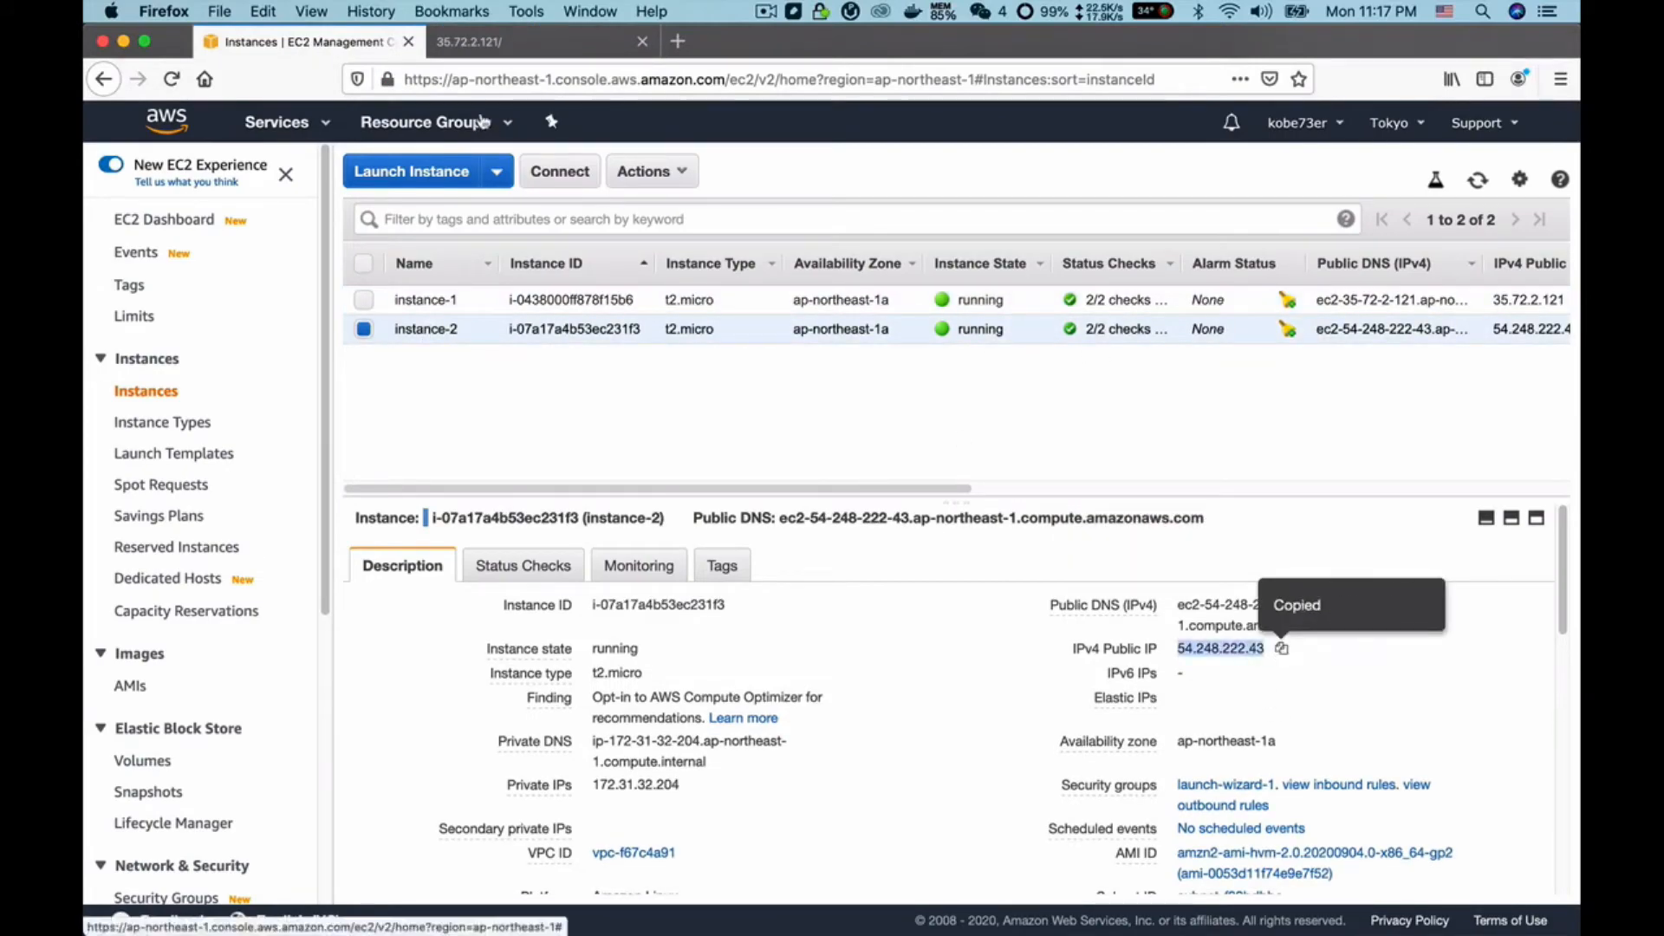
{"action": "left_click", "coordinate": [677, 40]}
{"action": "key", "text": "super+v"}
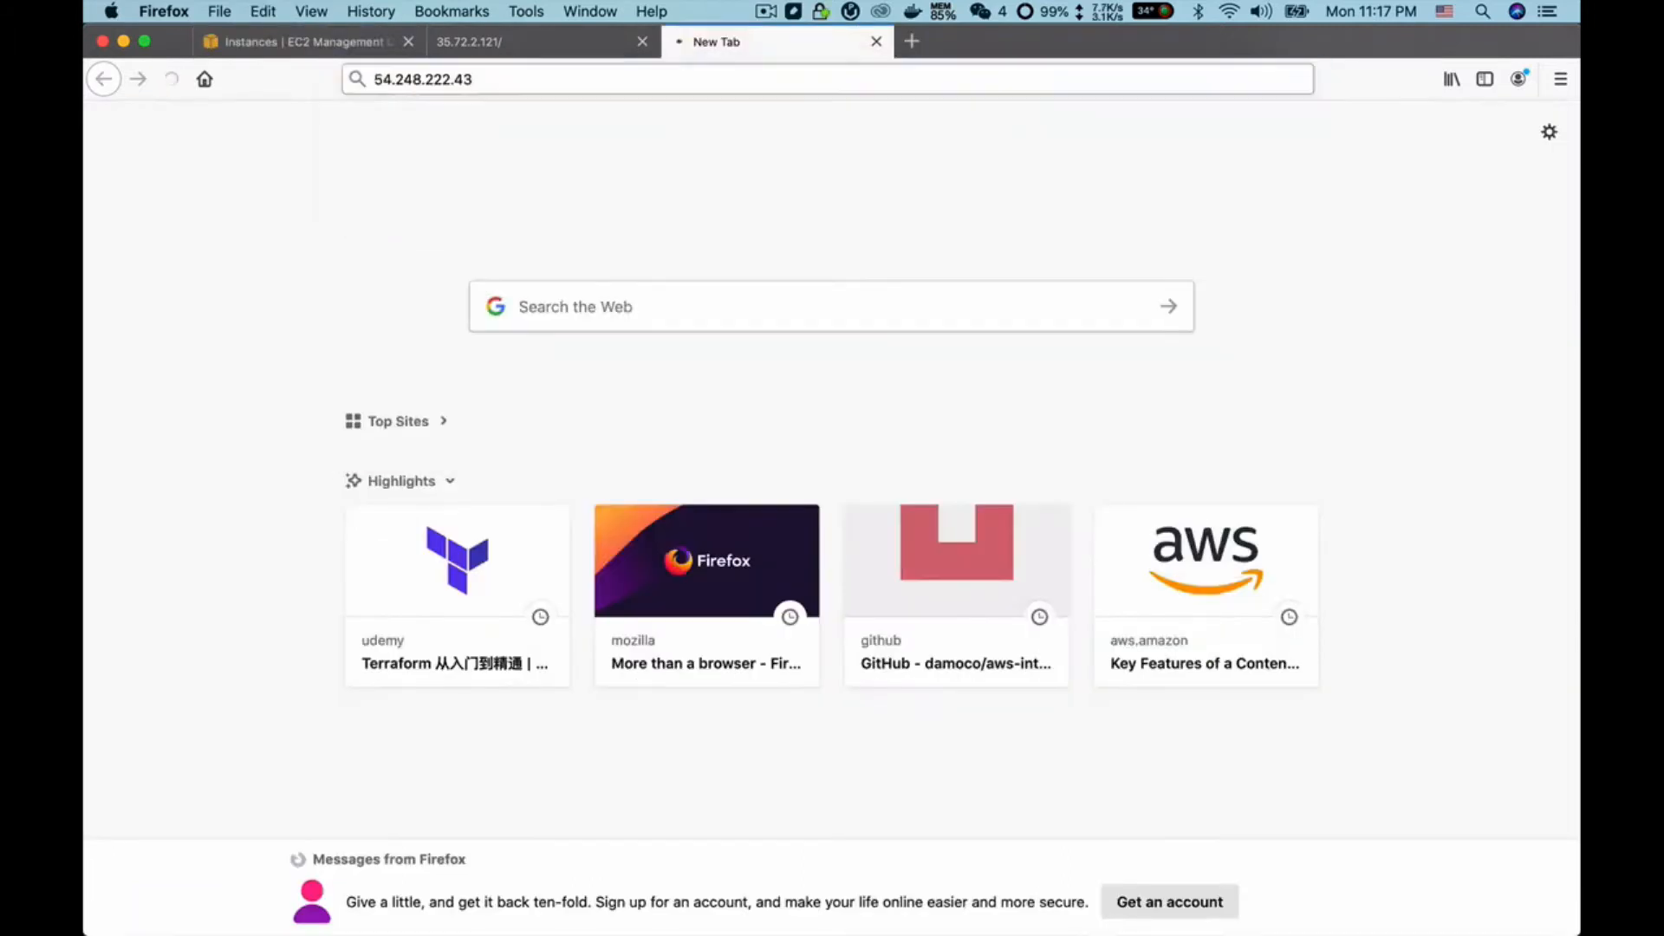
{"action": "key", "text": "Return"}
{"action": "left_click_drag", "start_coordinate": [232, 119], "coordinate": [338, 116]}
{"action": "key", "text": "ctrl+shift+Tab"}
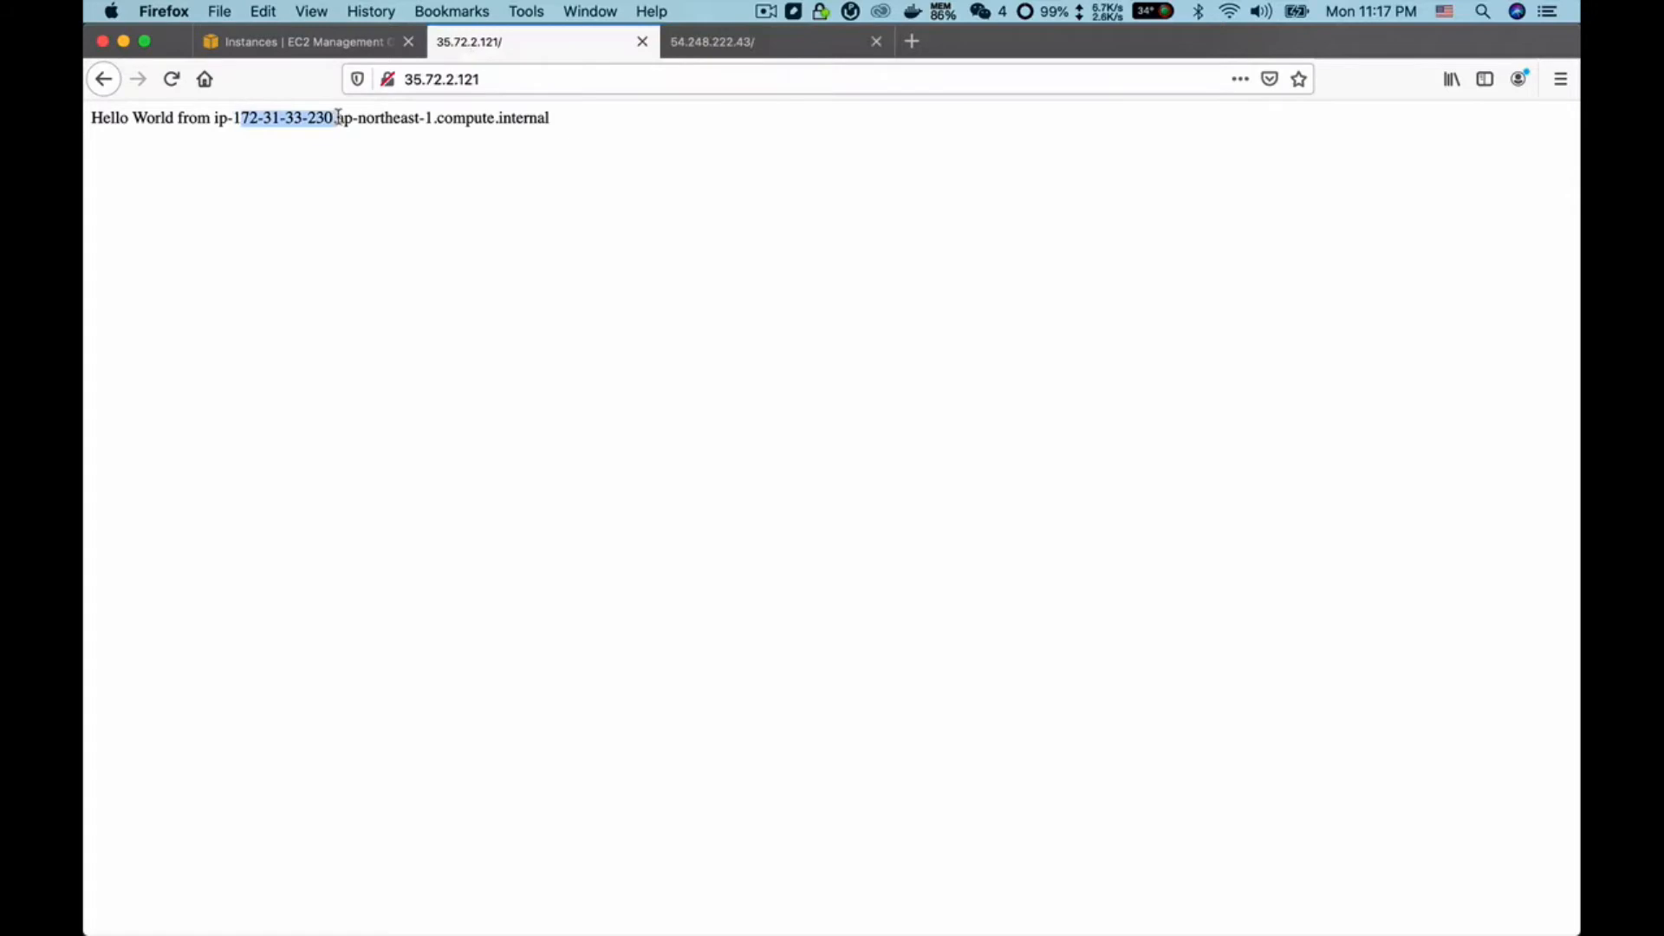
- Return to the EC2 console and start creating a load balancer of the Classic Load Balancer type
{"action": "key", "text": "ctrl+shift+Tab"}
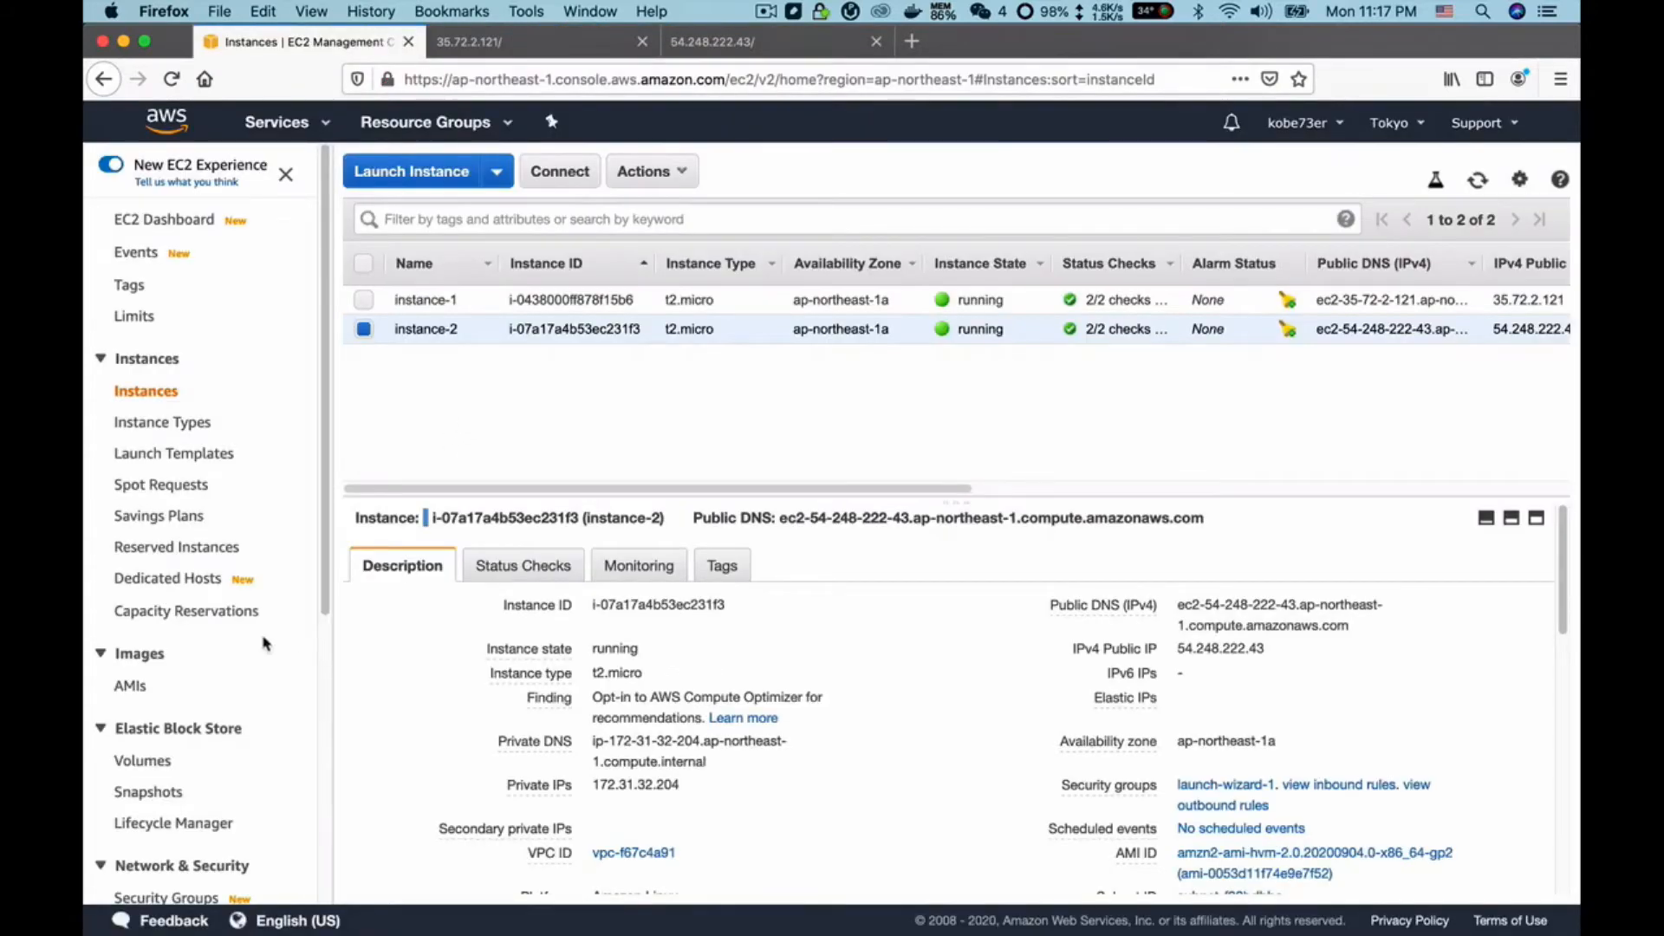
{"action": "scroll", "coordinate": [266, 643], "scroll_direction": "down", "scroll_amount": 5}
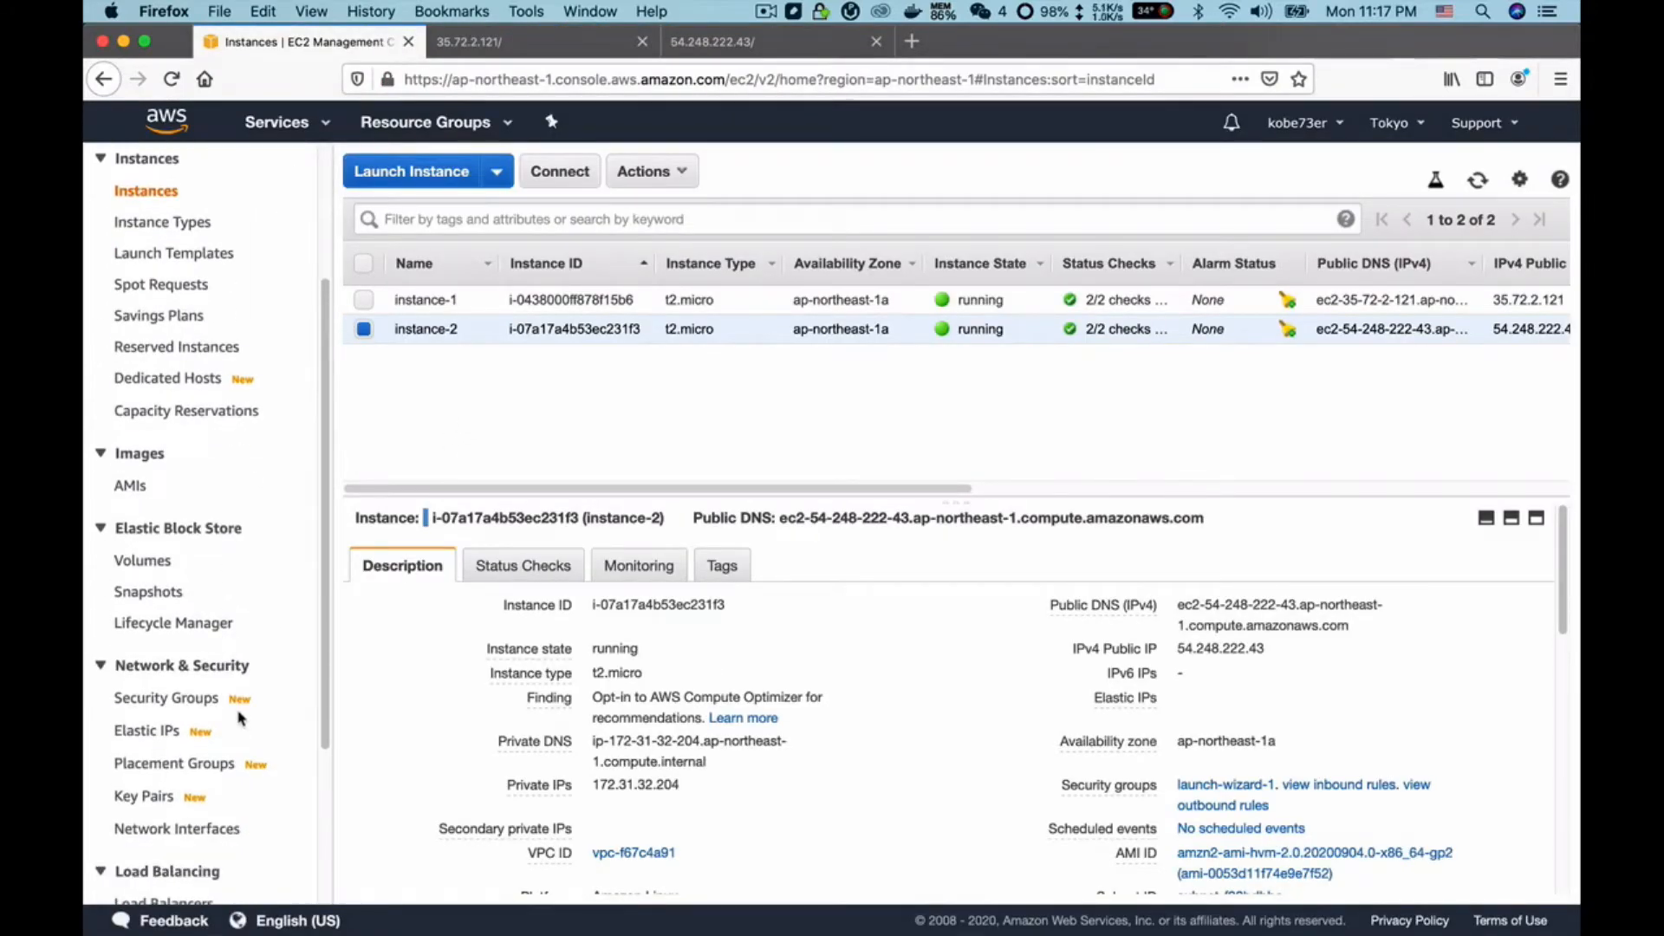
{"action": "scroll", "coordinate": [217, 769], "scroll_direction": "down", "scroll_amount": 3}
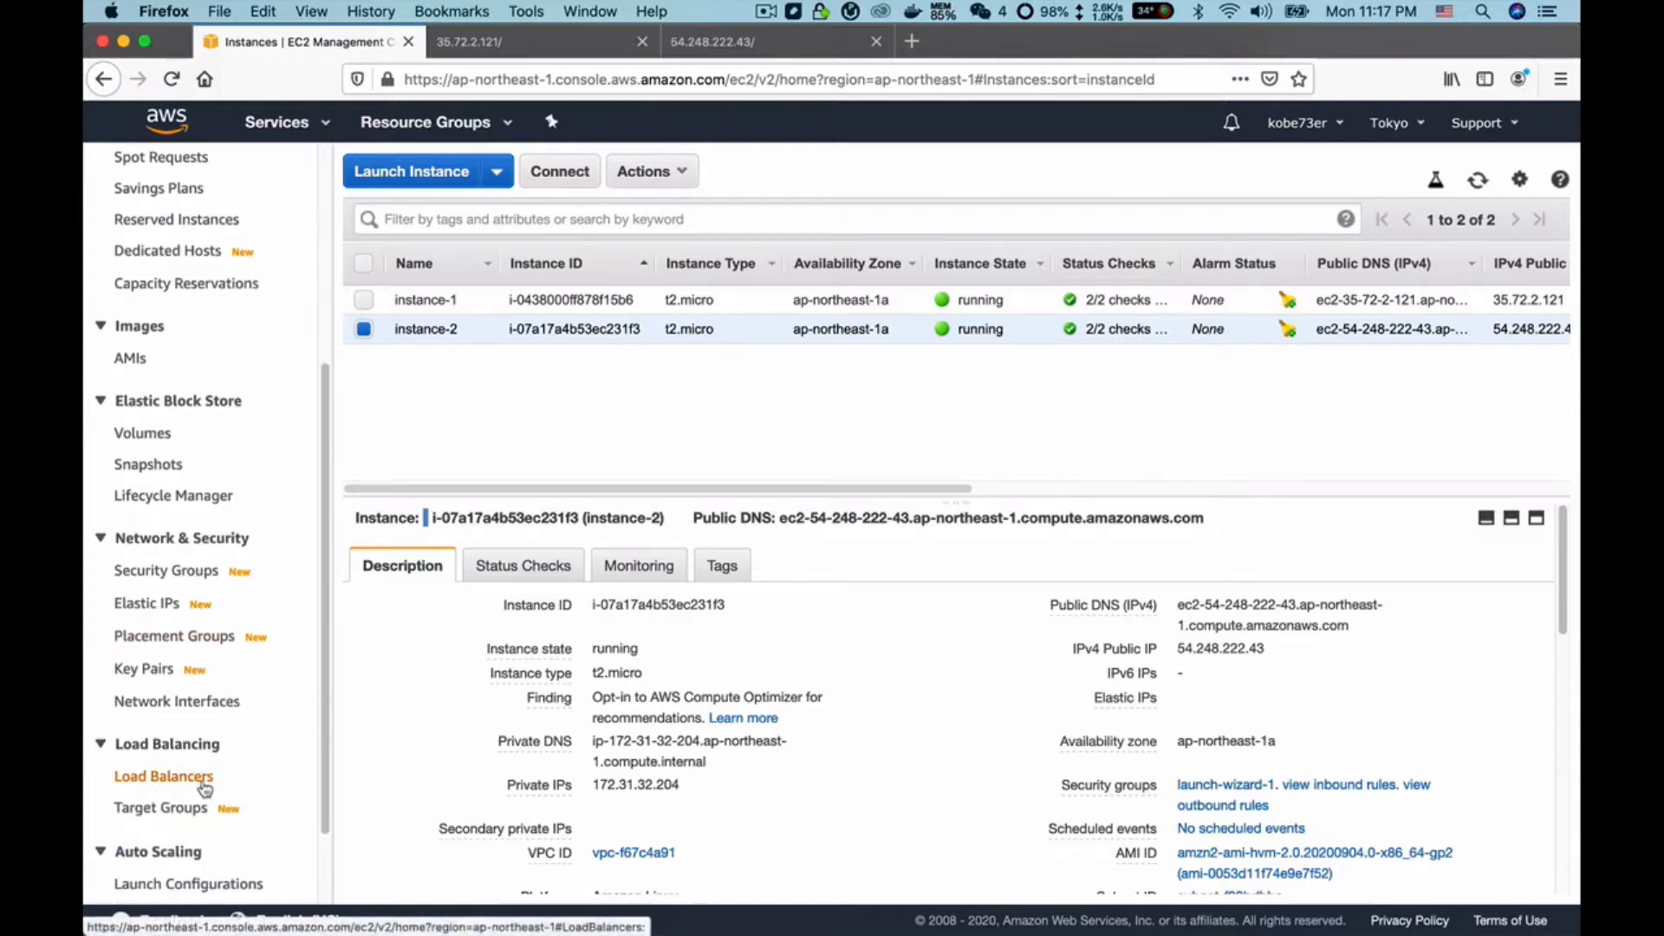
{"action": "left_click", "coordinate": [154, 785]}
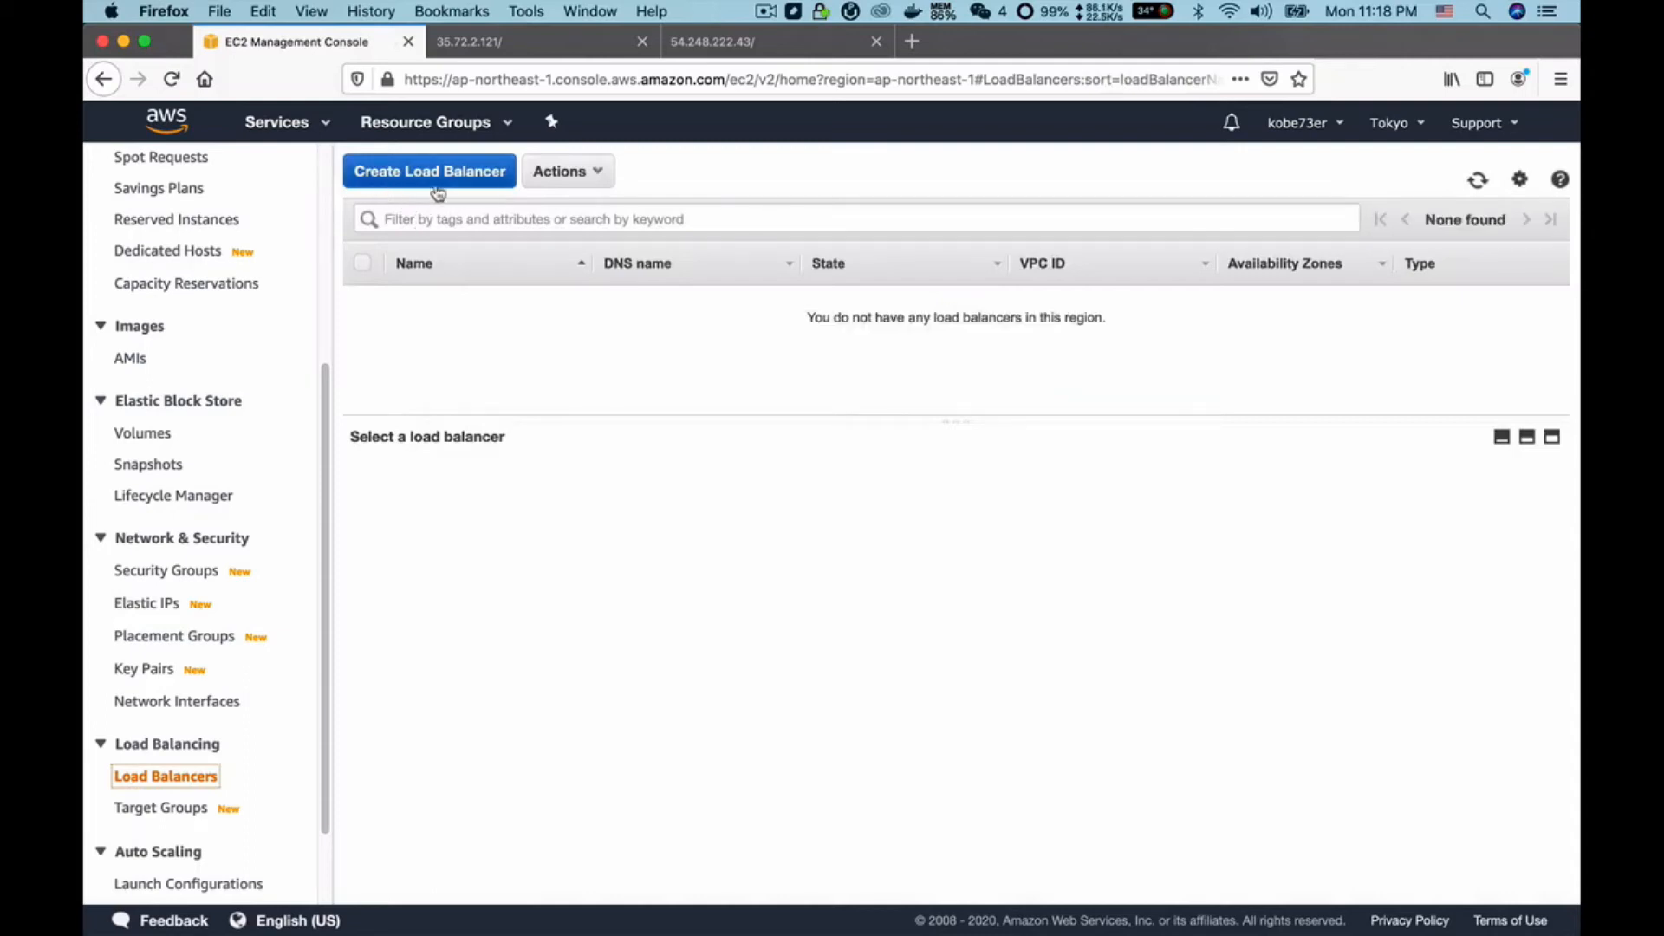
{"action": "left_click", "coordinate": [422, 177]}
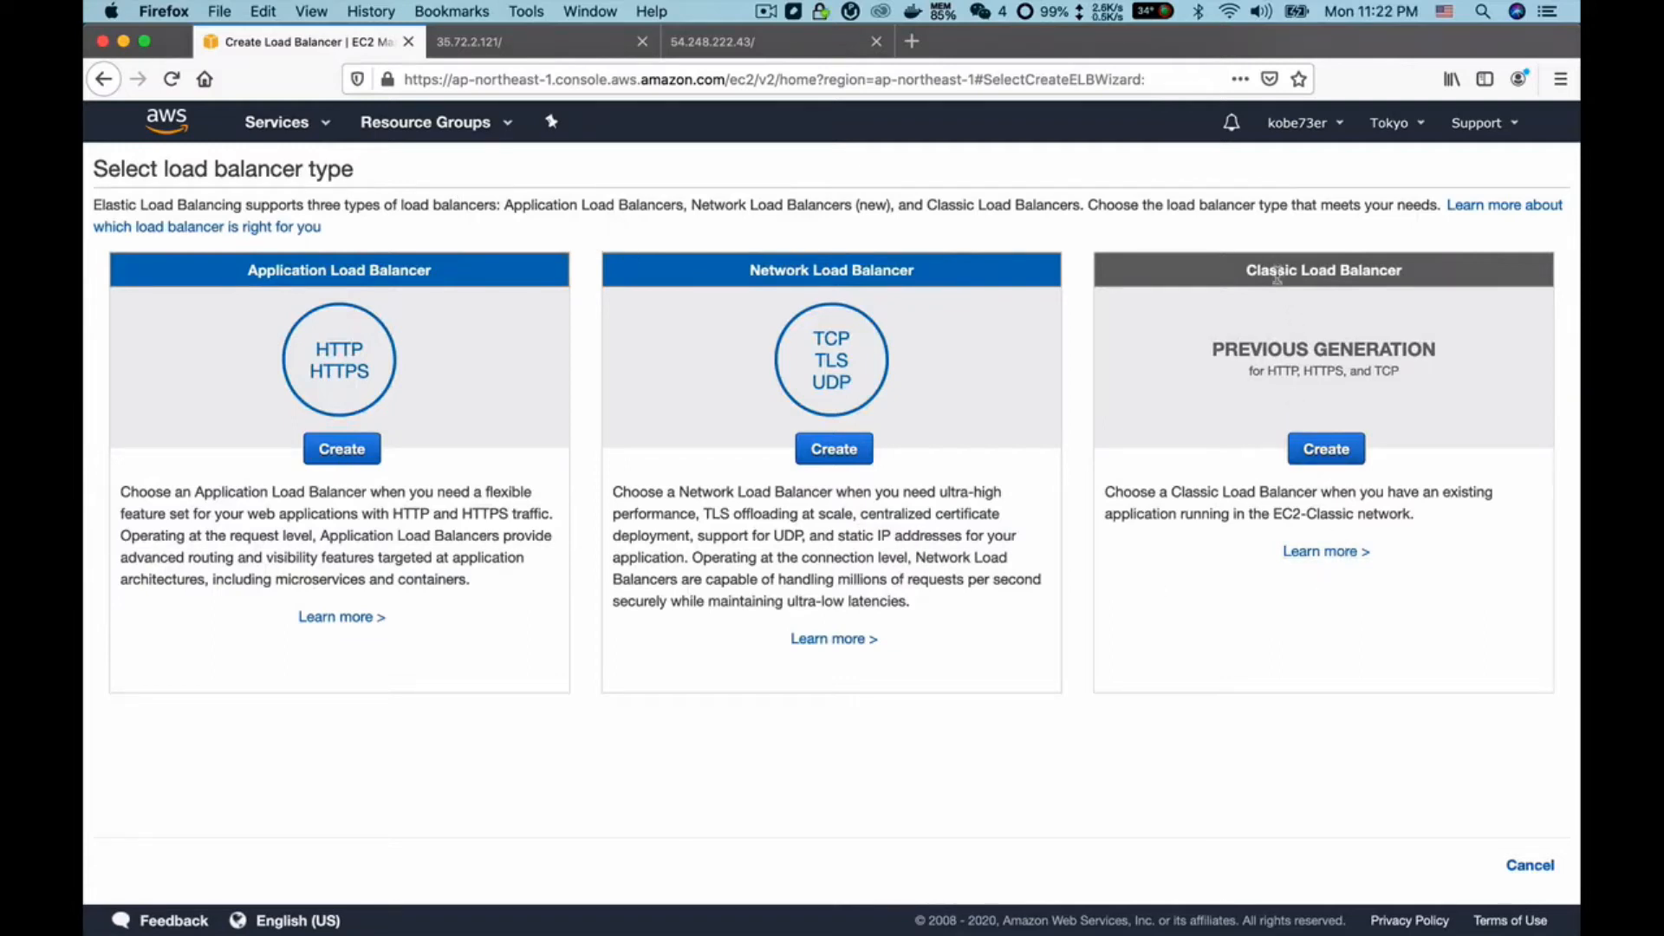
{"action": "left_click", "coordinate": [1339, 457]}
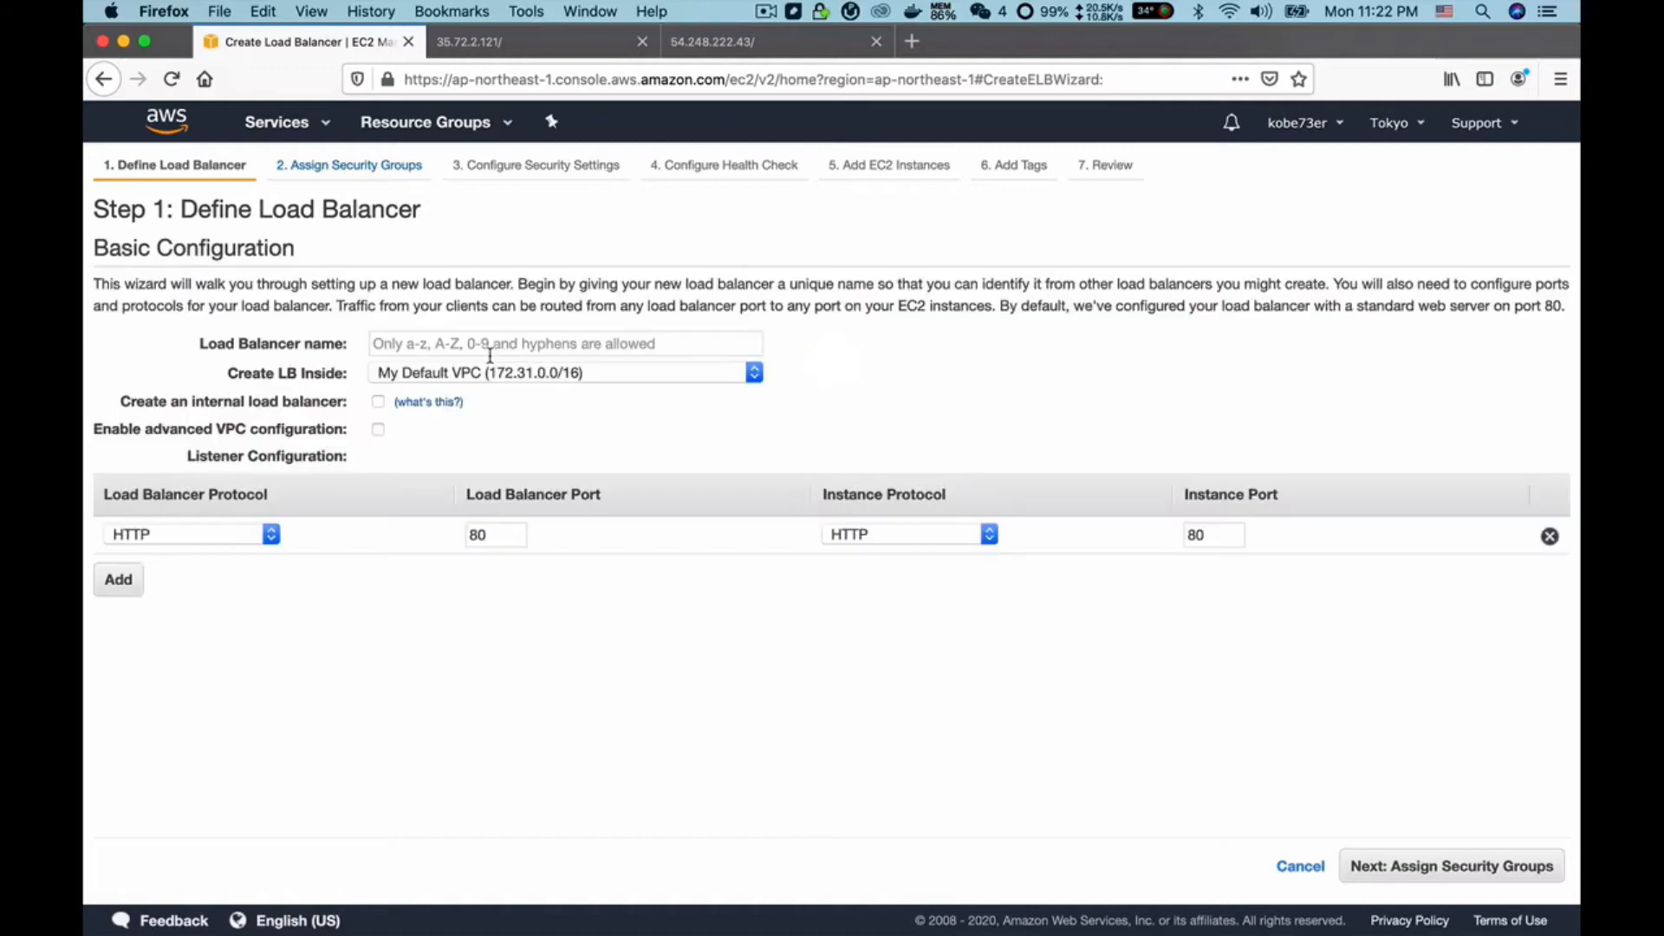
- Name the load balancer CLB-demo, keep the default VPC and HTTP port 80 listener, and proceed to the security groups
{"action": "left_click", "coordinate": [441, 345]}
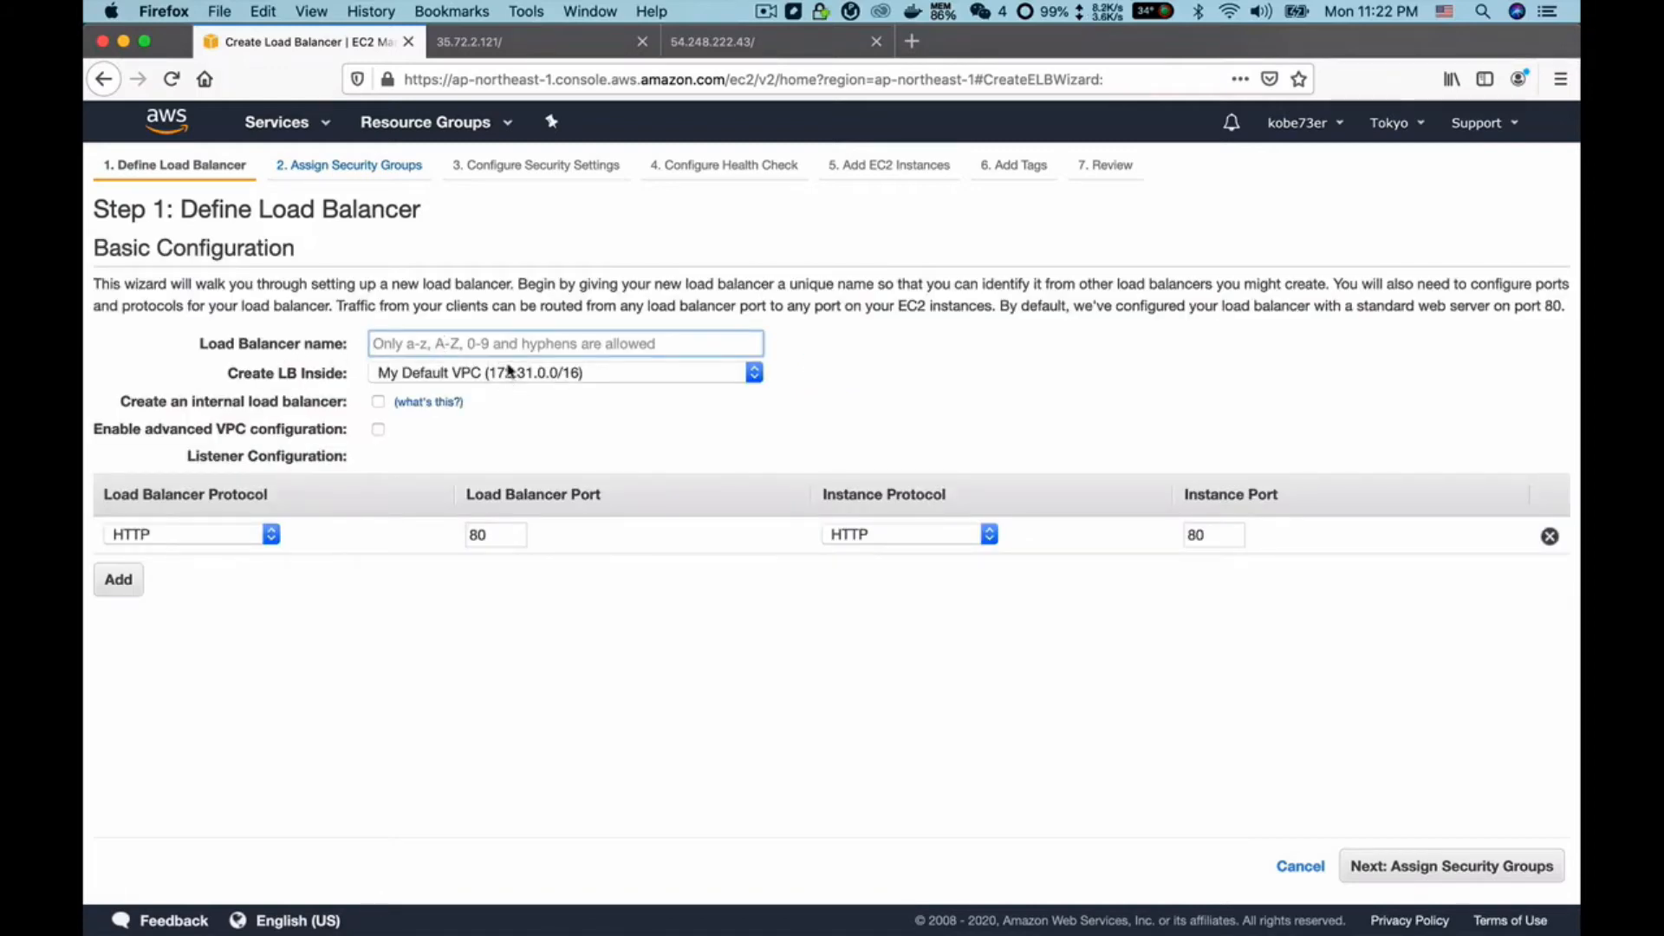
{"action": "type", "text": "CLB-demo"}
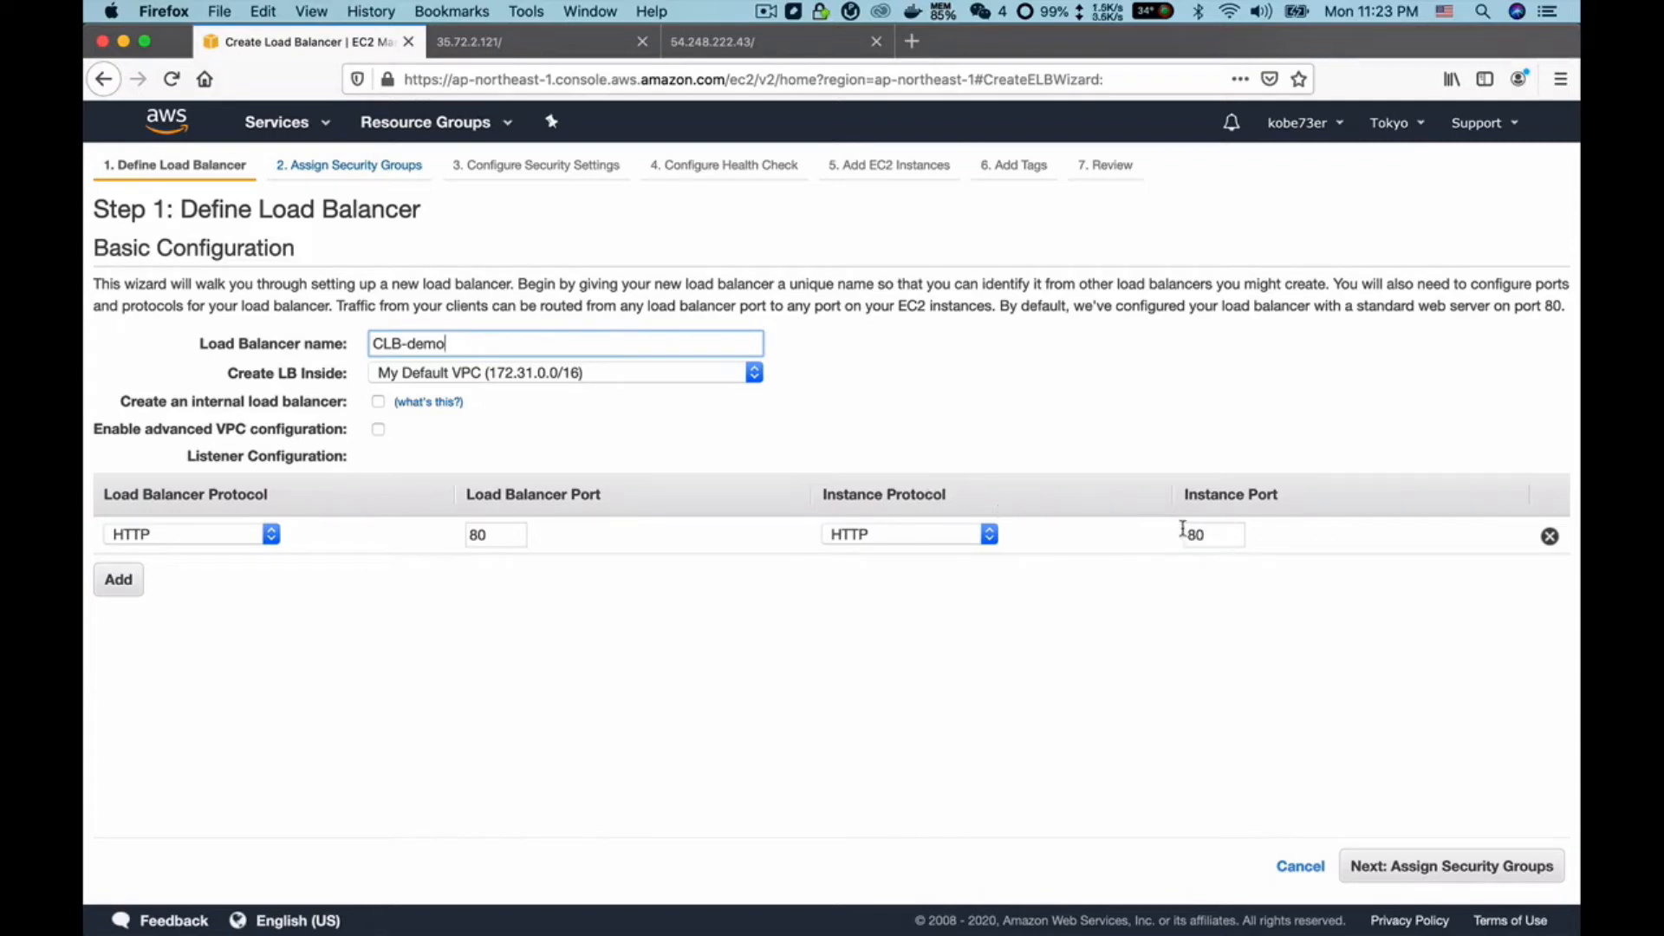
{"action": "left_click", "coordinate": [1202, 646]}
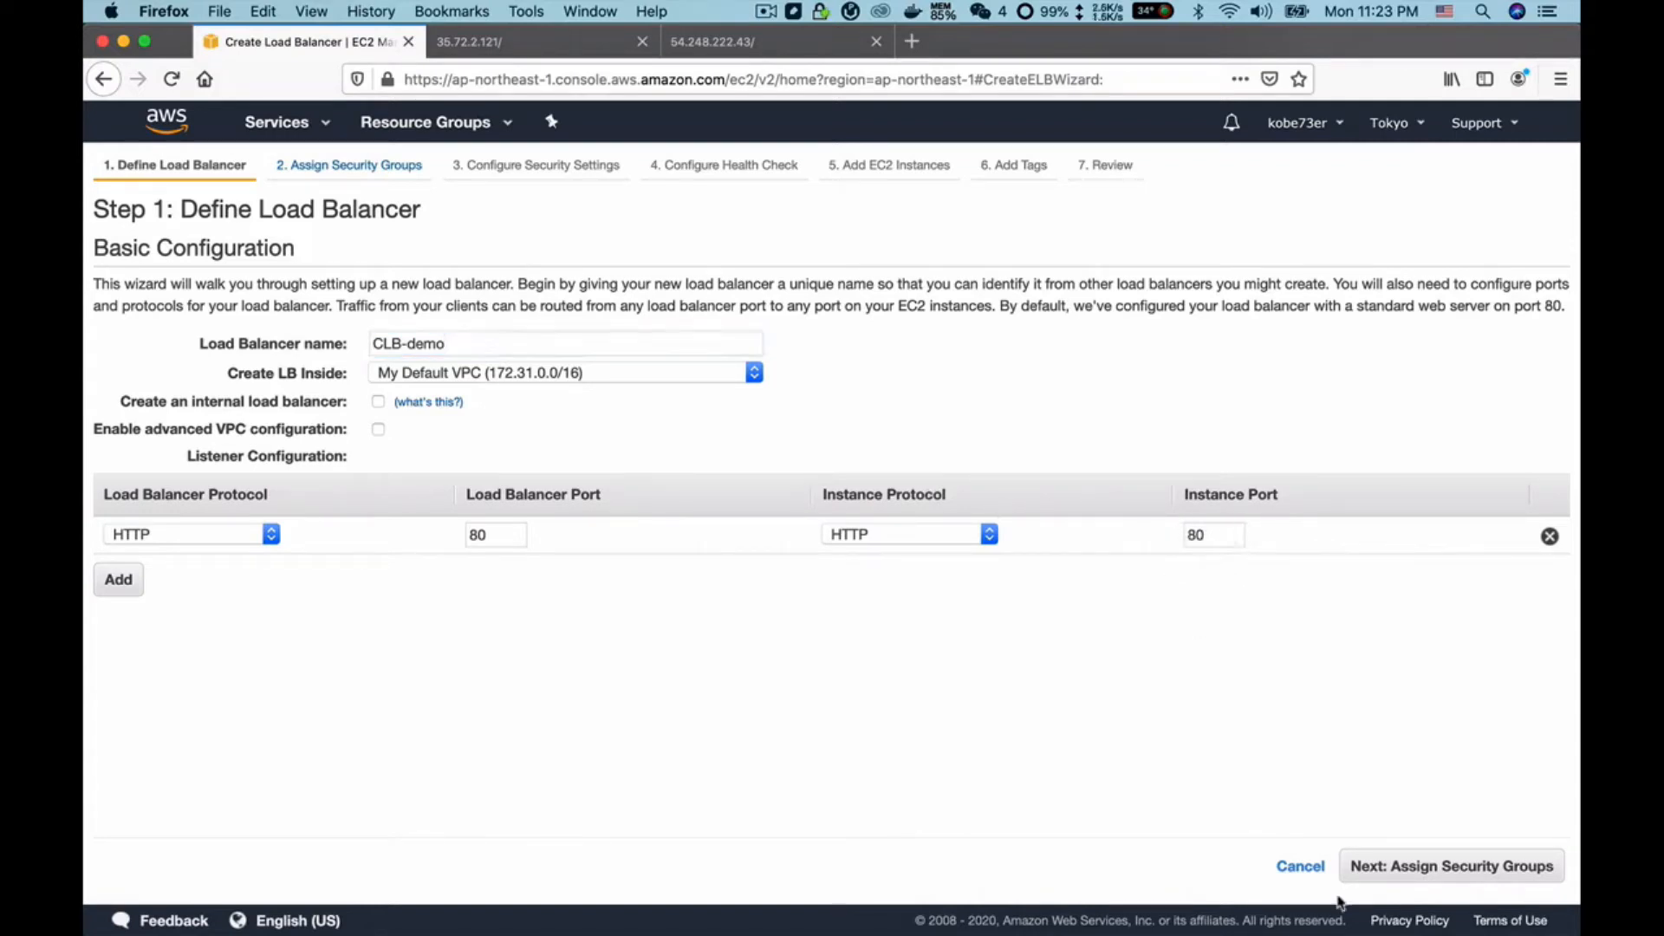
{"action": "left_click", "coordinate": [1427, 866]}
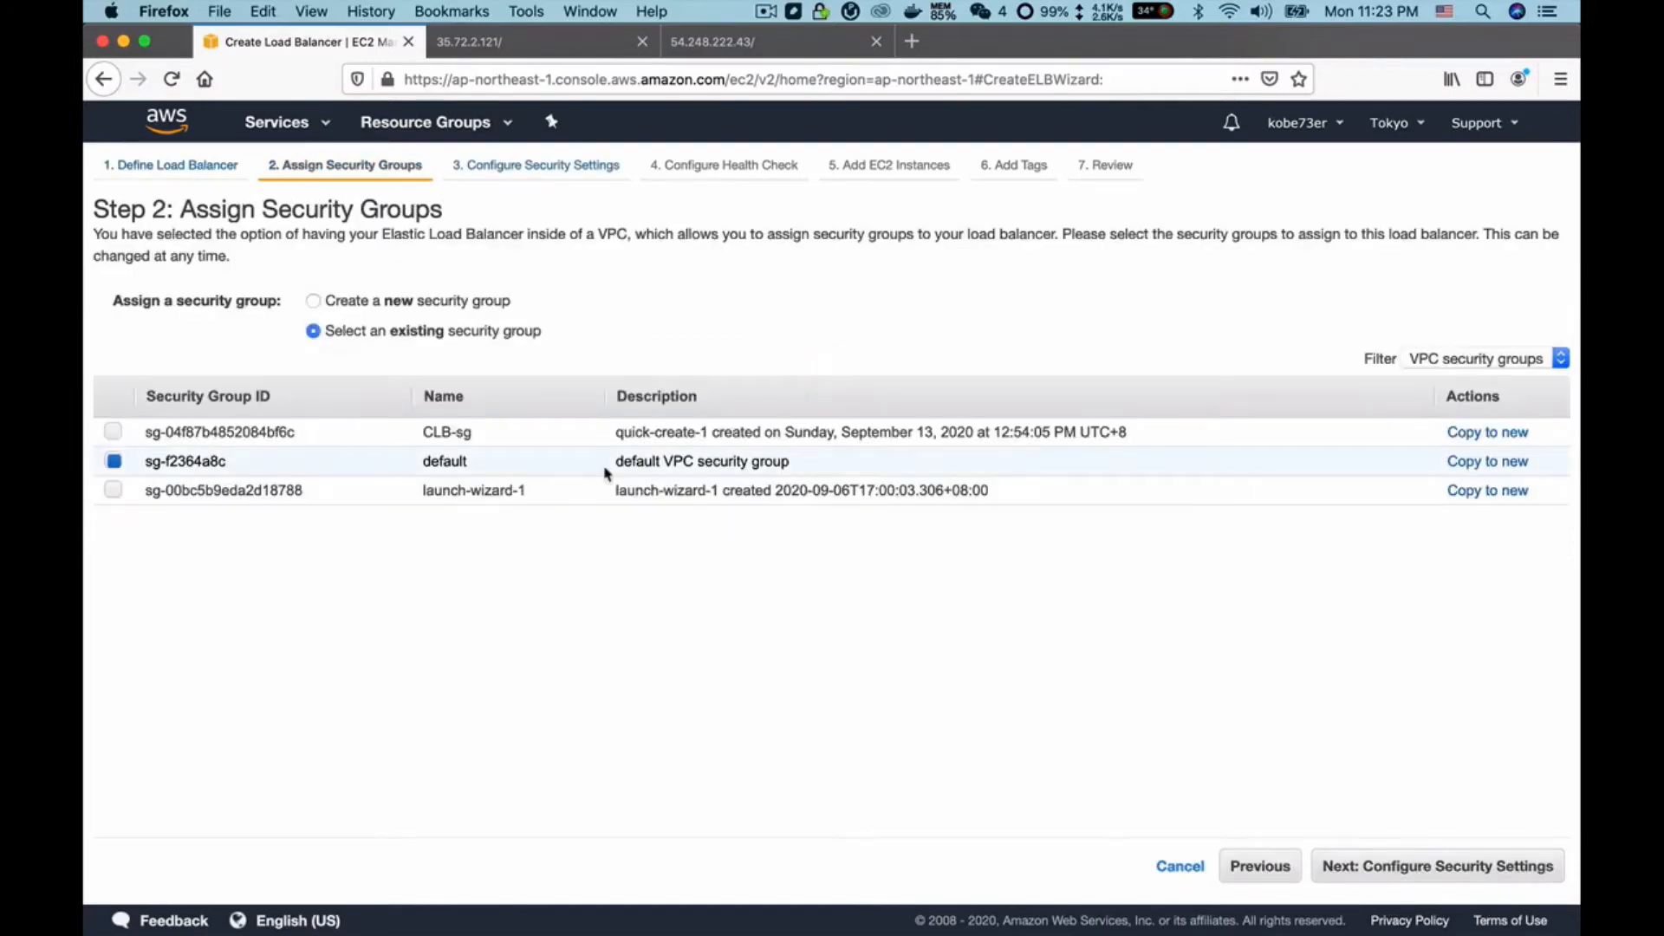
- Assign only the existing CLB-sg security group instead of the default one and continue past the security settings to the health check
{"action": "left_click", "coordinate": [114, 432]}
{"action": "left_click", "coordinate": [113, 461]}
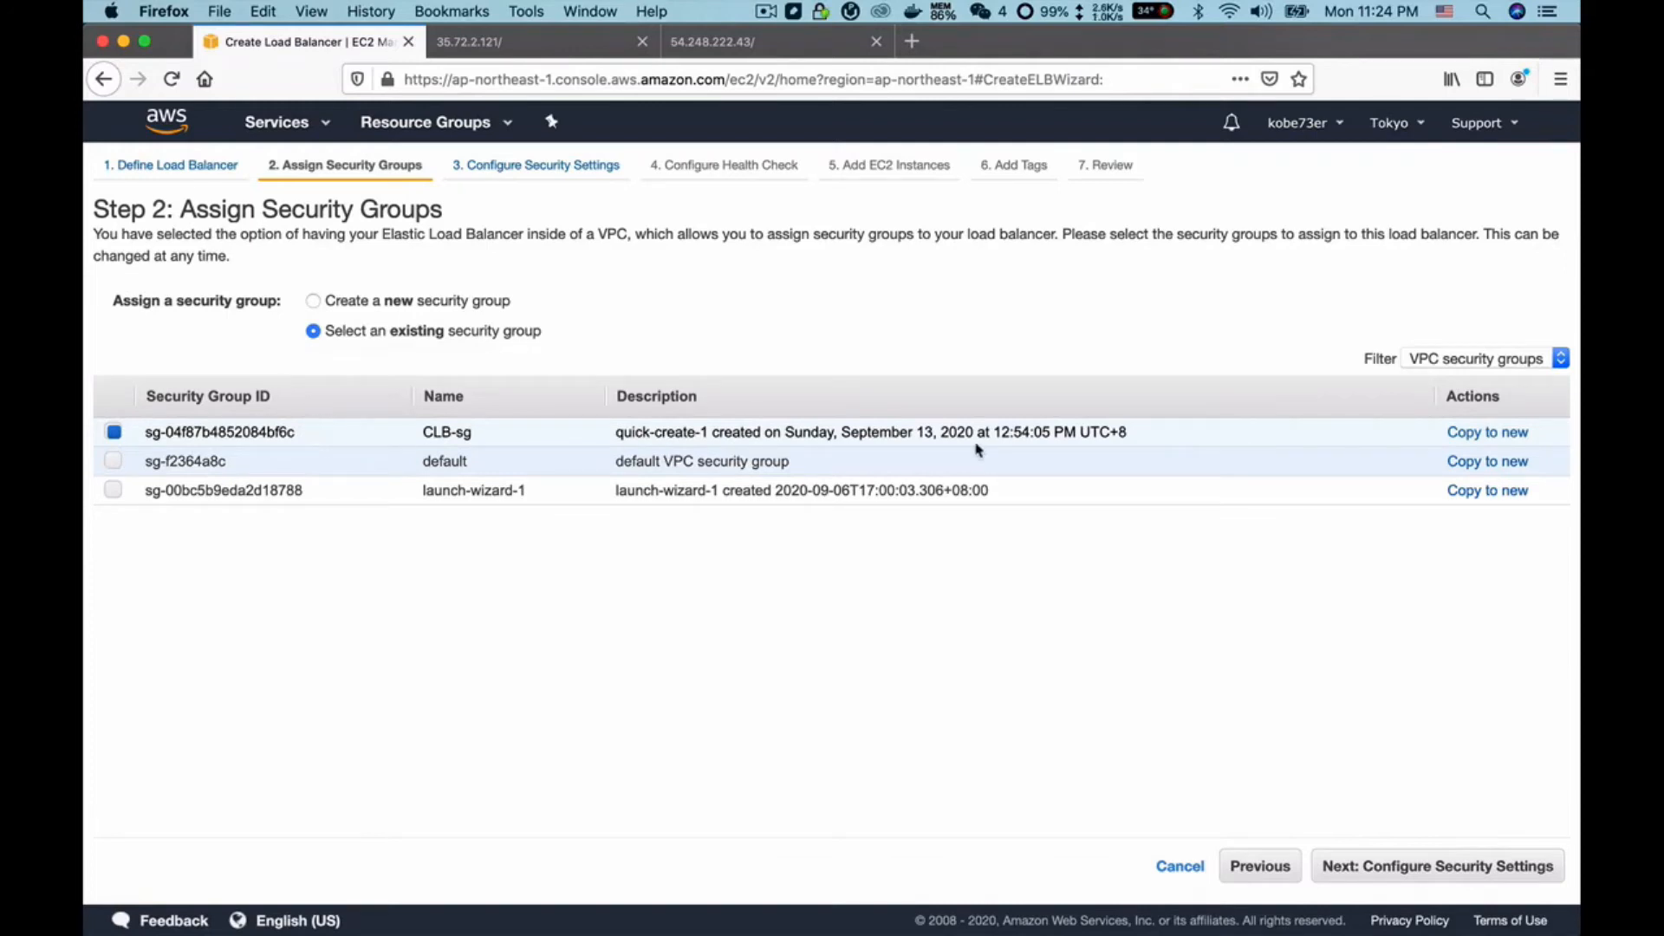
{"action": "left_click", "coordinate": [1341, 879]}
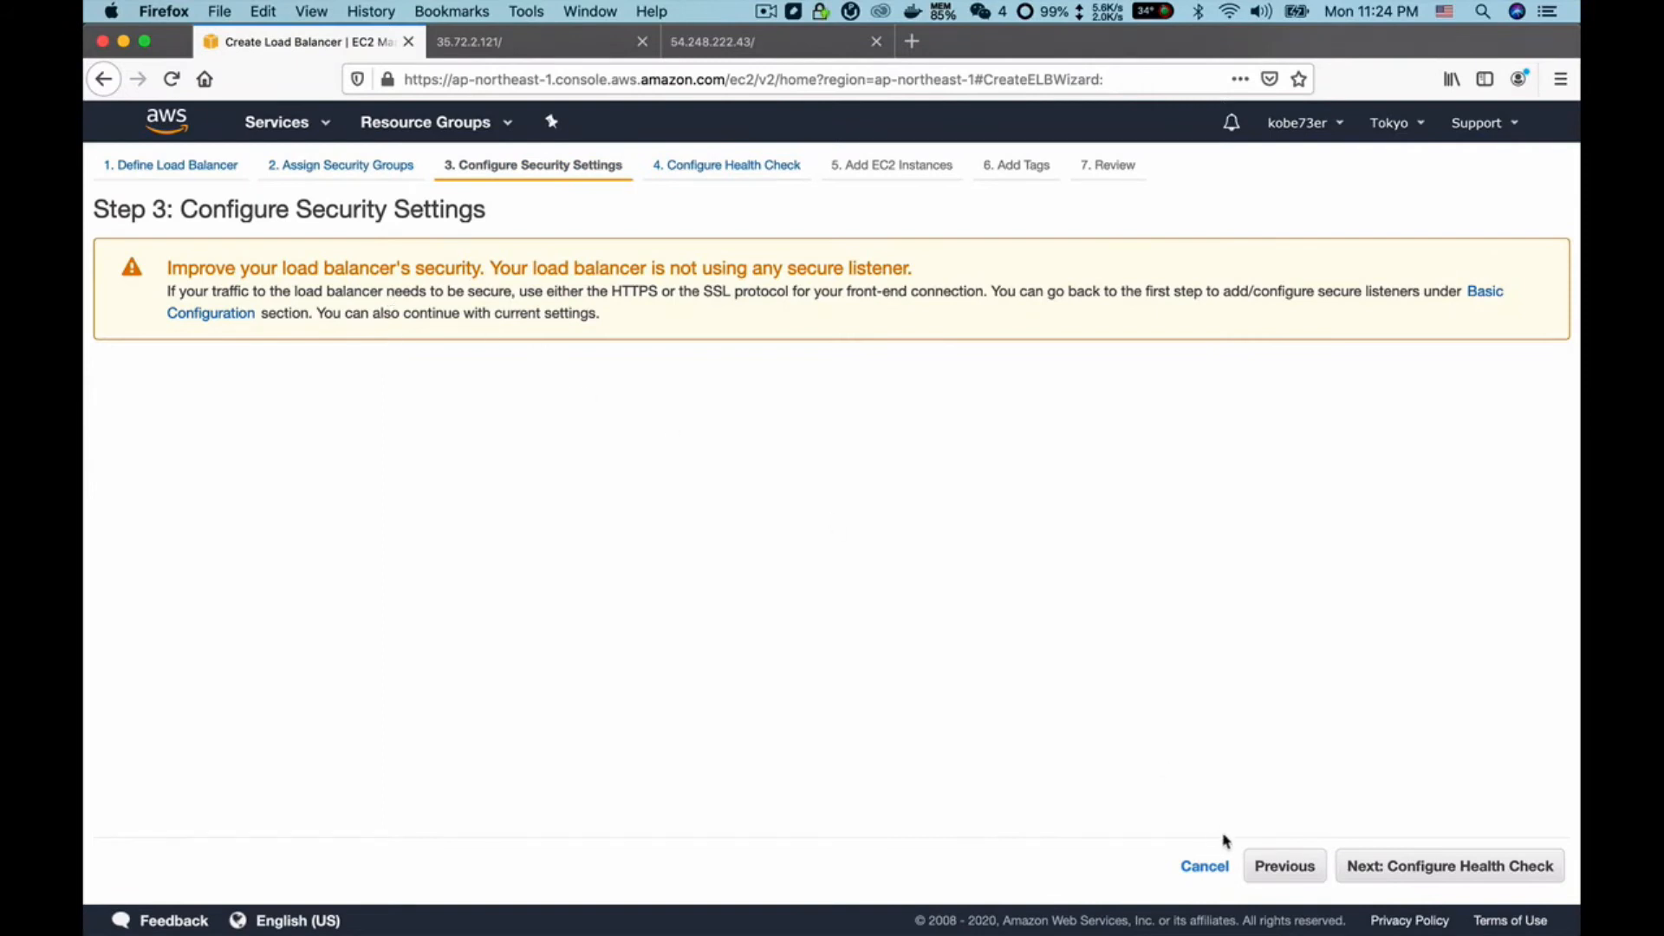
{"action": "left_click", "coordinate": [1434, 880]}
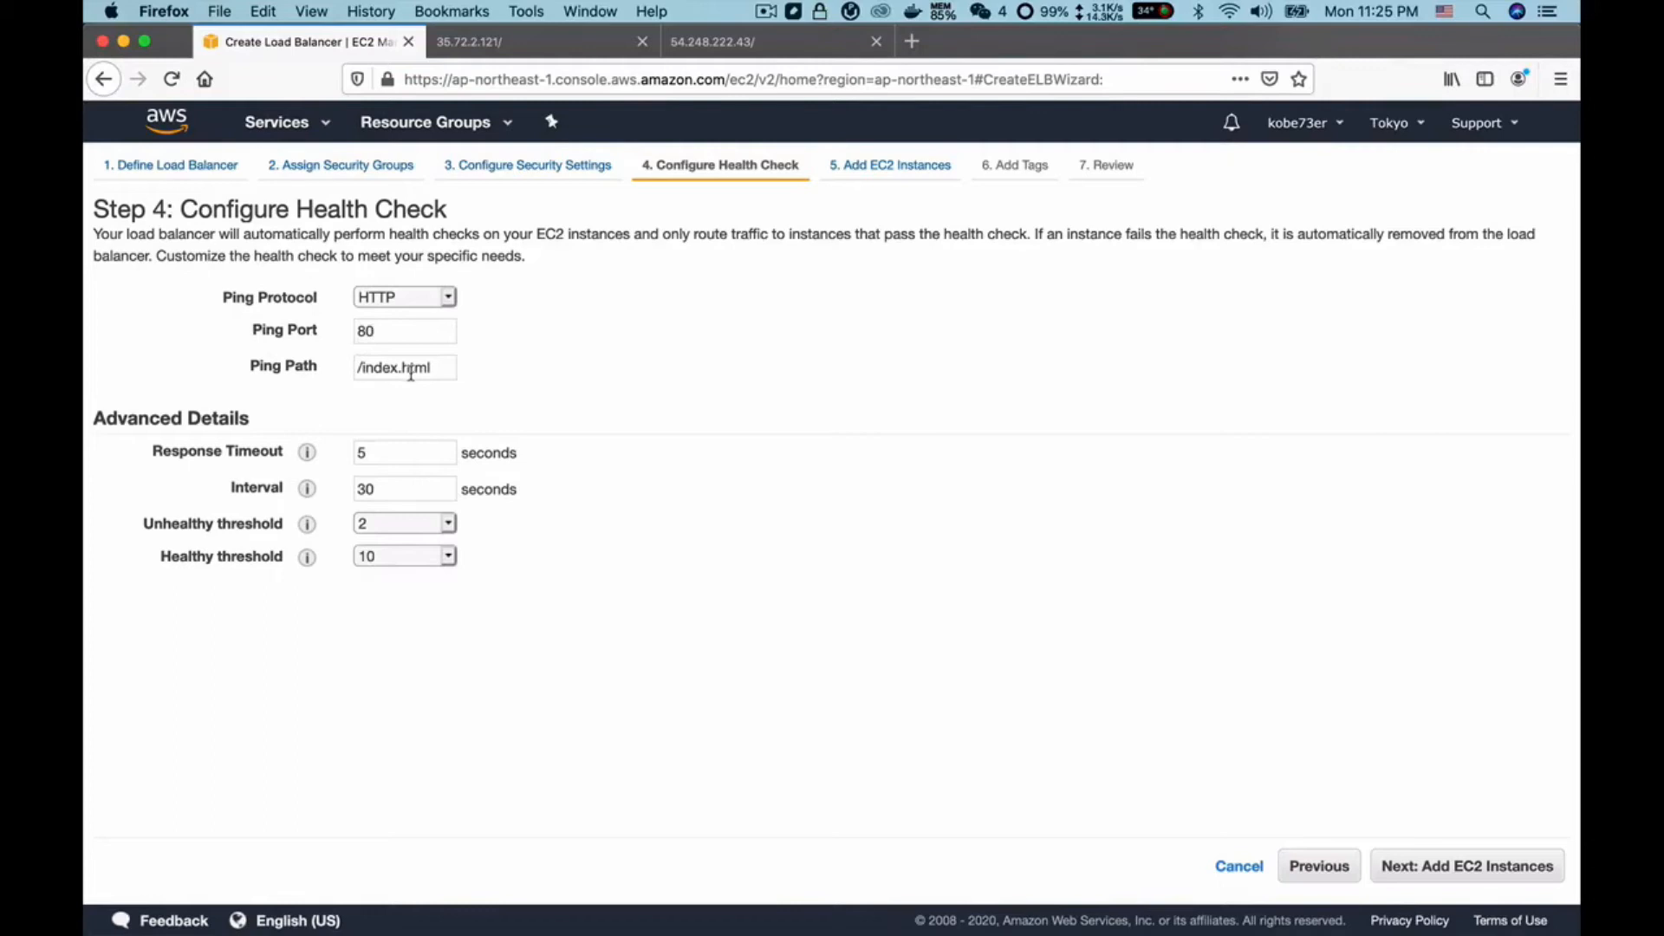
- Check the URL of instance-1's page, set the health check's ping path to / and proceed to adding EC2 instances
{"action": "left_click", "coordinate": [512, 51]}
{"action": "left_click", "coordinate": [498, 74]}
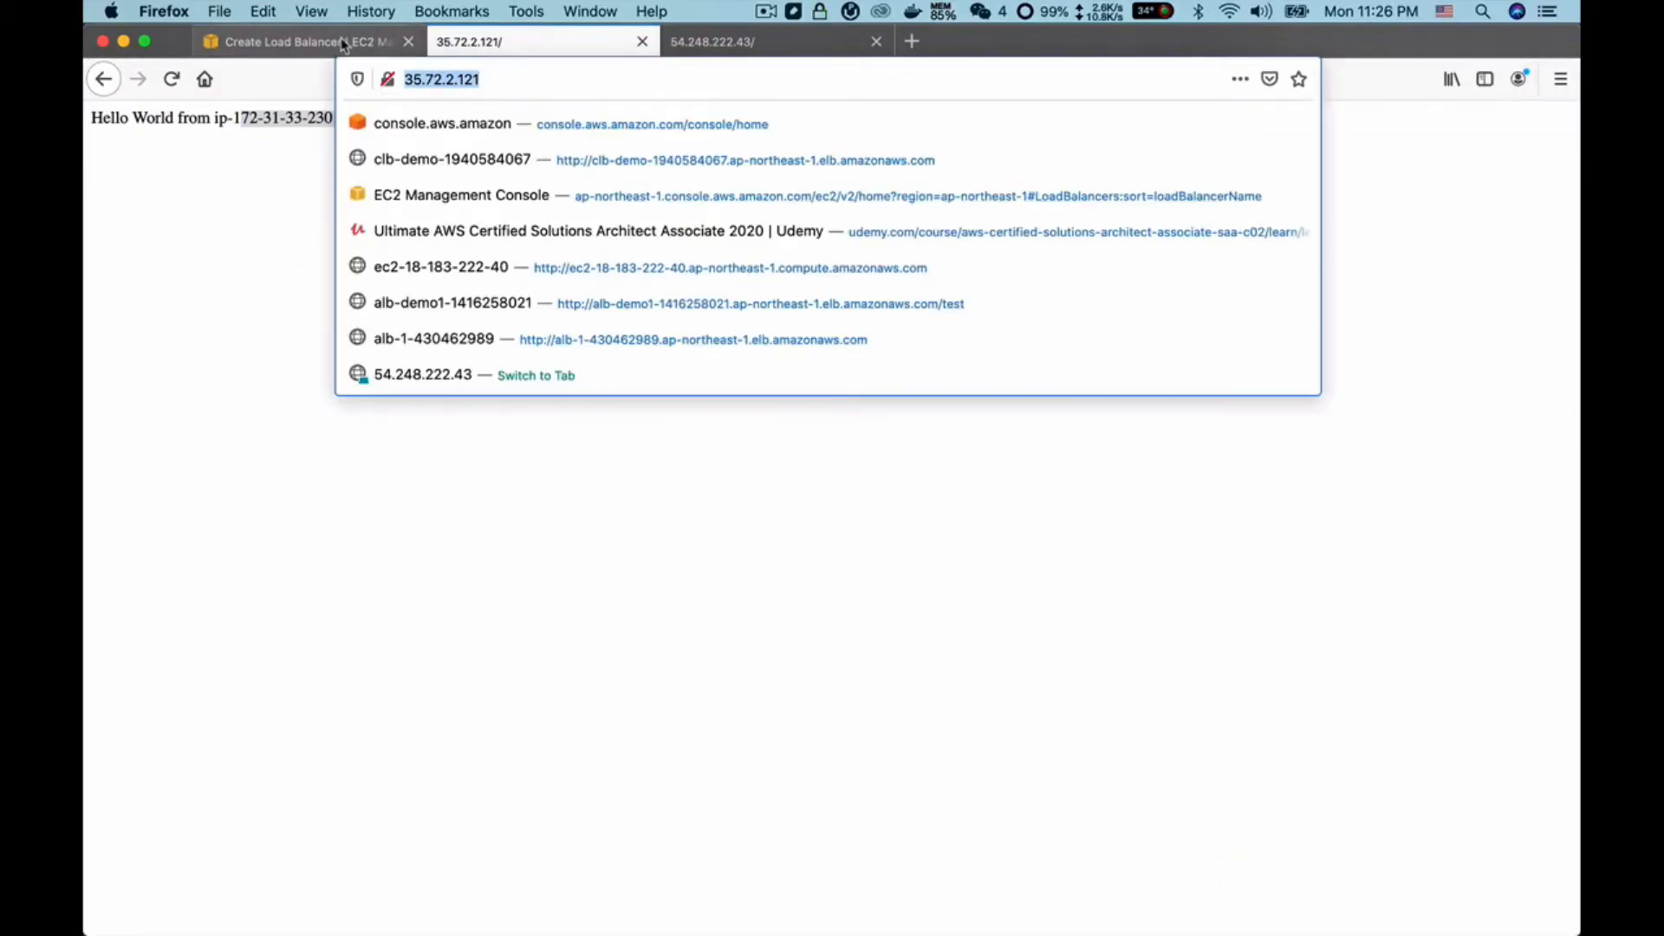
{"action": "key", "text": "ctrl+shift+Tab"}
{"action": "left_click_drag", "start_coordinate": [442, 364], "coordinate": [368, 364]}
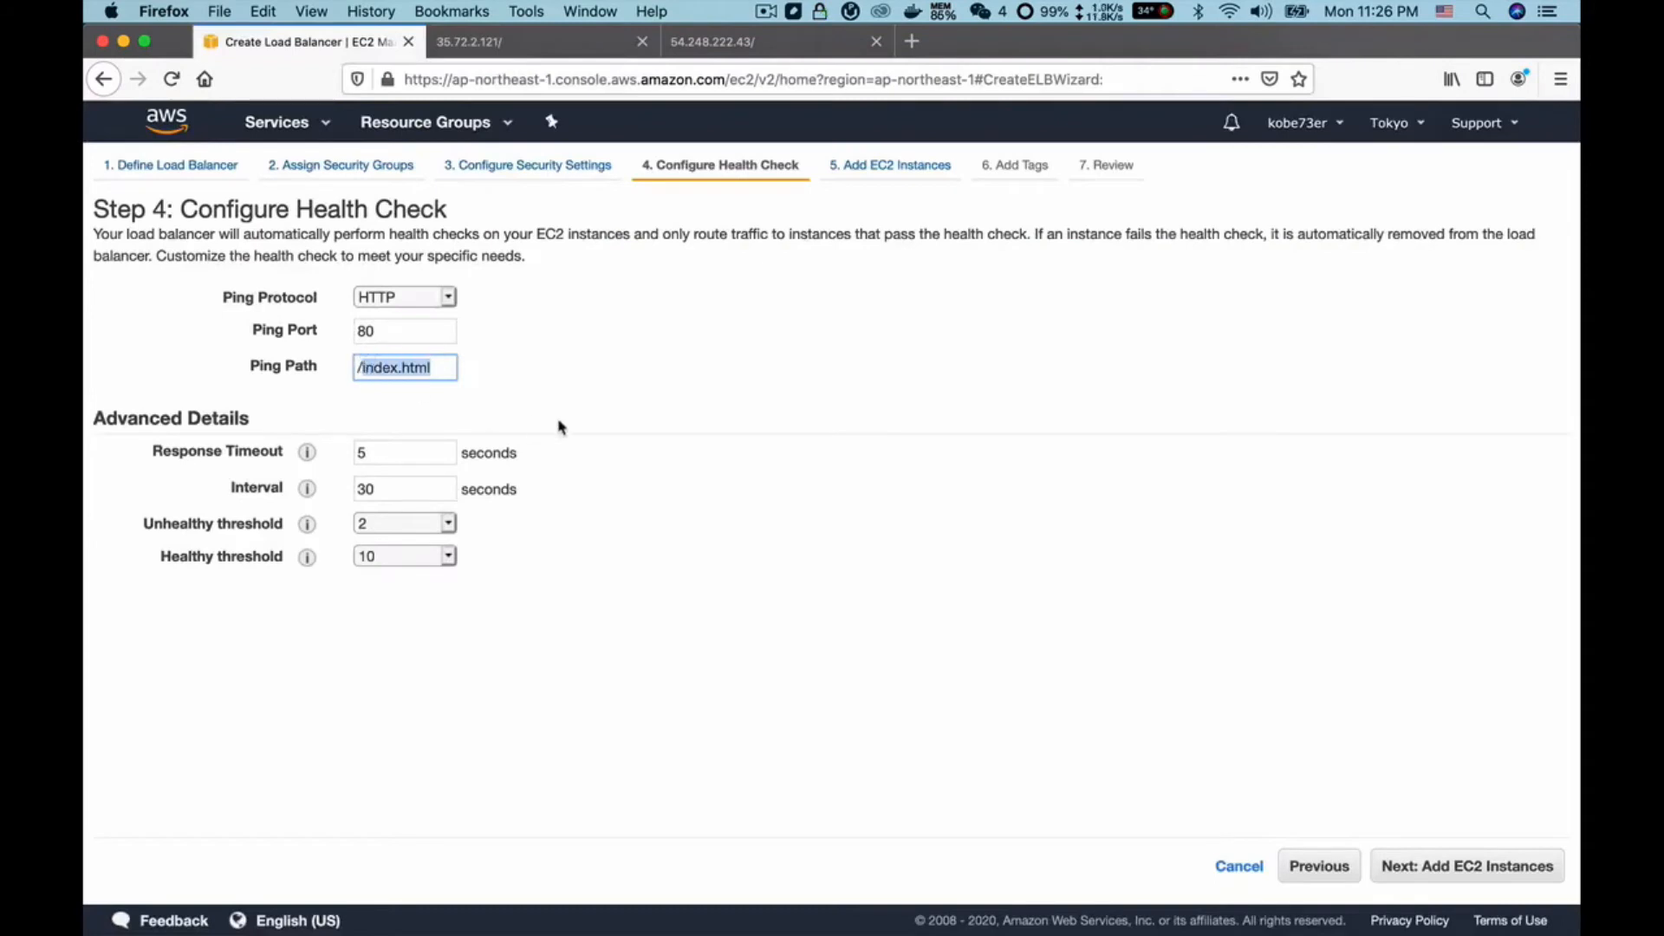
{"action": "key", "text": "BackSpace"}
{"action": "left_click", "coordinate": [752, 452]}
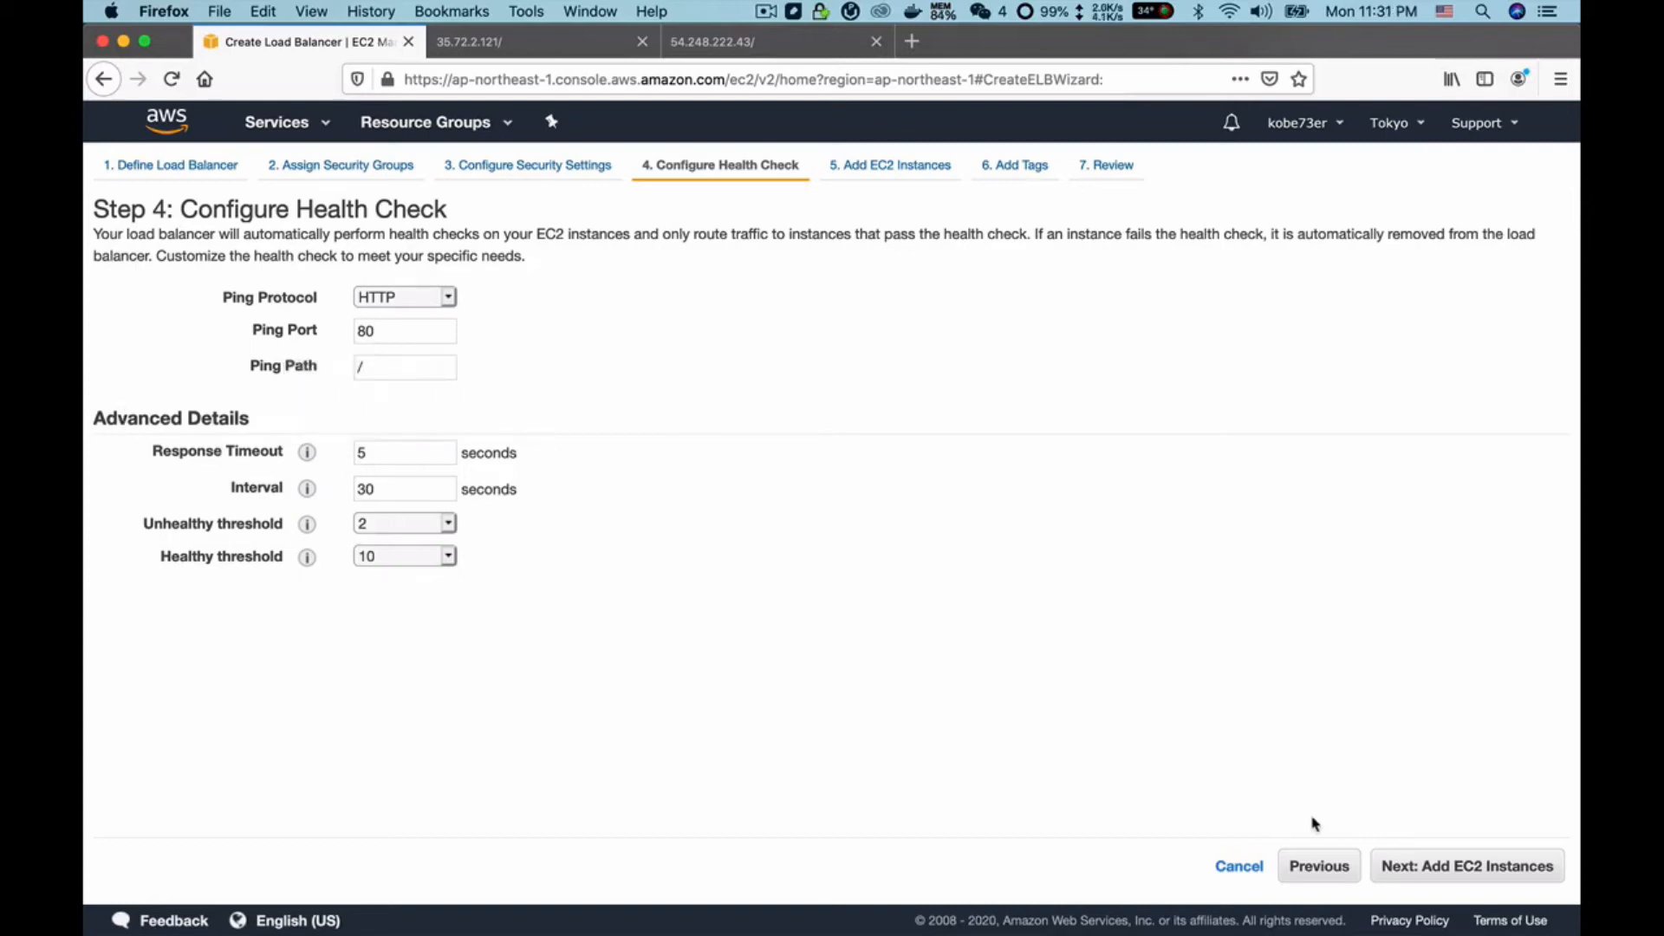
{"action": "left_click", "coordinate": [1448, 875]}
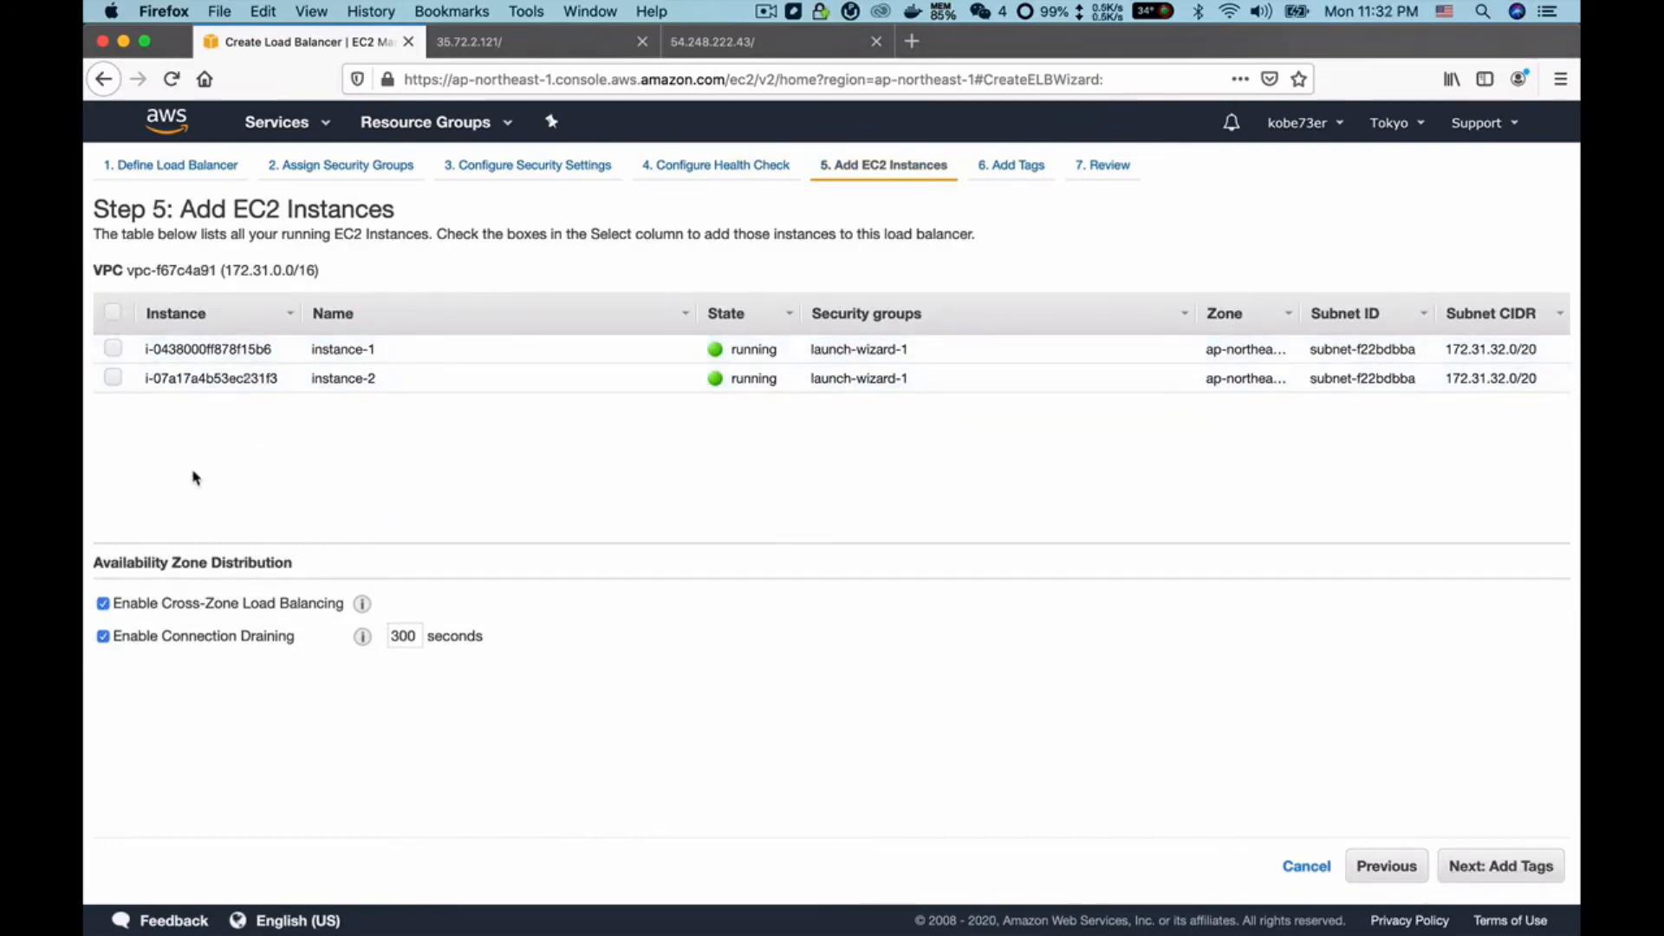
- Add instance-1 and instance-2 to the load balancer and proceed to the tags
{"action": "left_click", "coordinate": [115, 350]}
{"action": "left_click", "coordinate": [114, 380]}
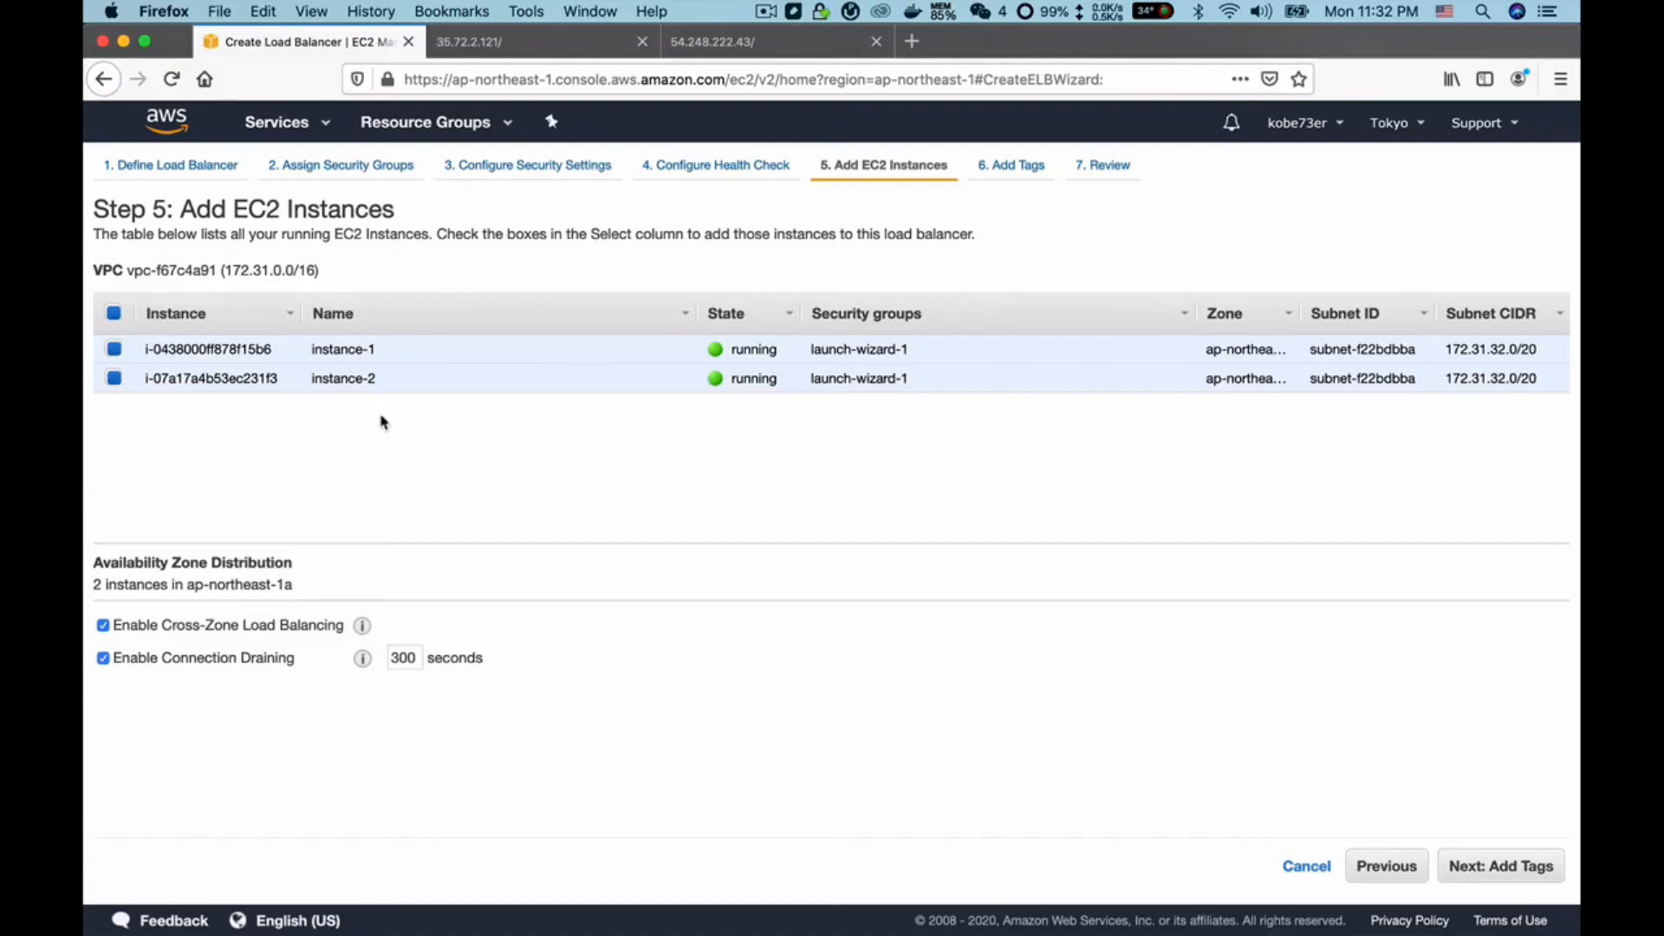
{"action": "left_click", "coordinate": [1493, 871]}
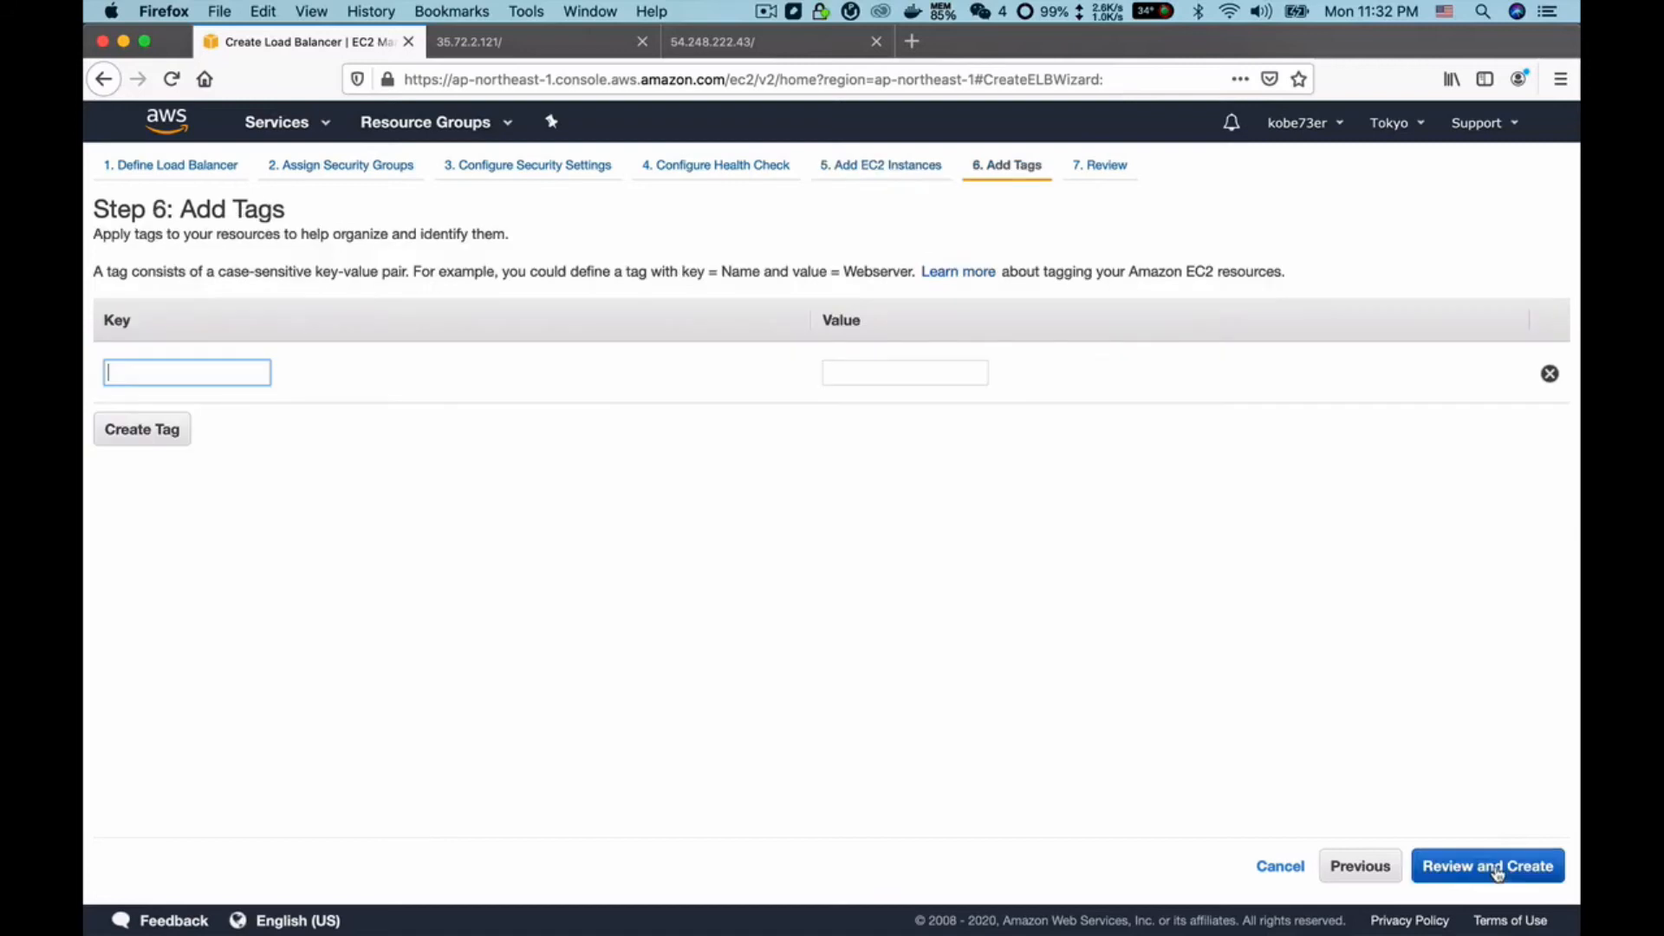
- Leave the tags empty, review the configuration and create the load balancer
{"action": "left_click", "coordinate": [349, 425]}
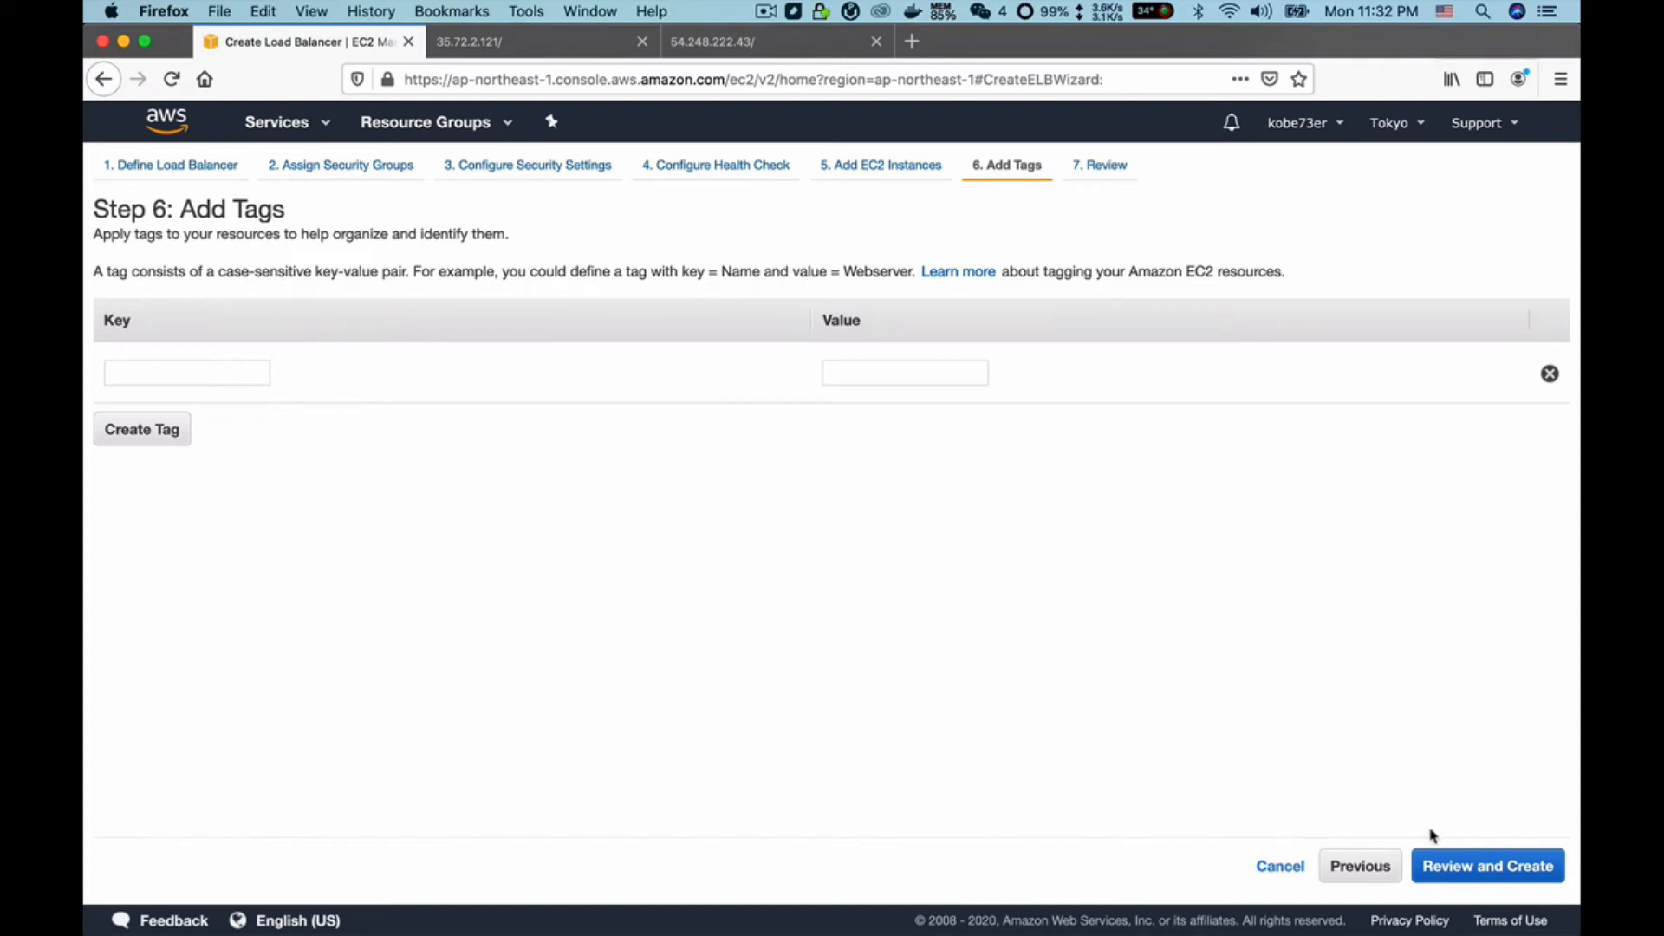
{"action": "left_click", "coordinate": [1483, 880]}
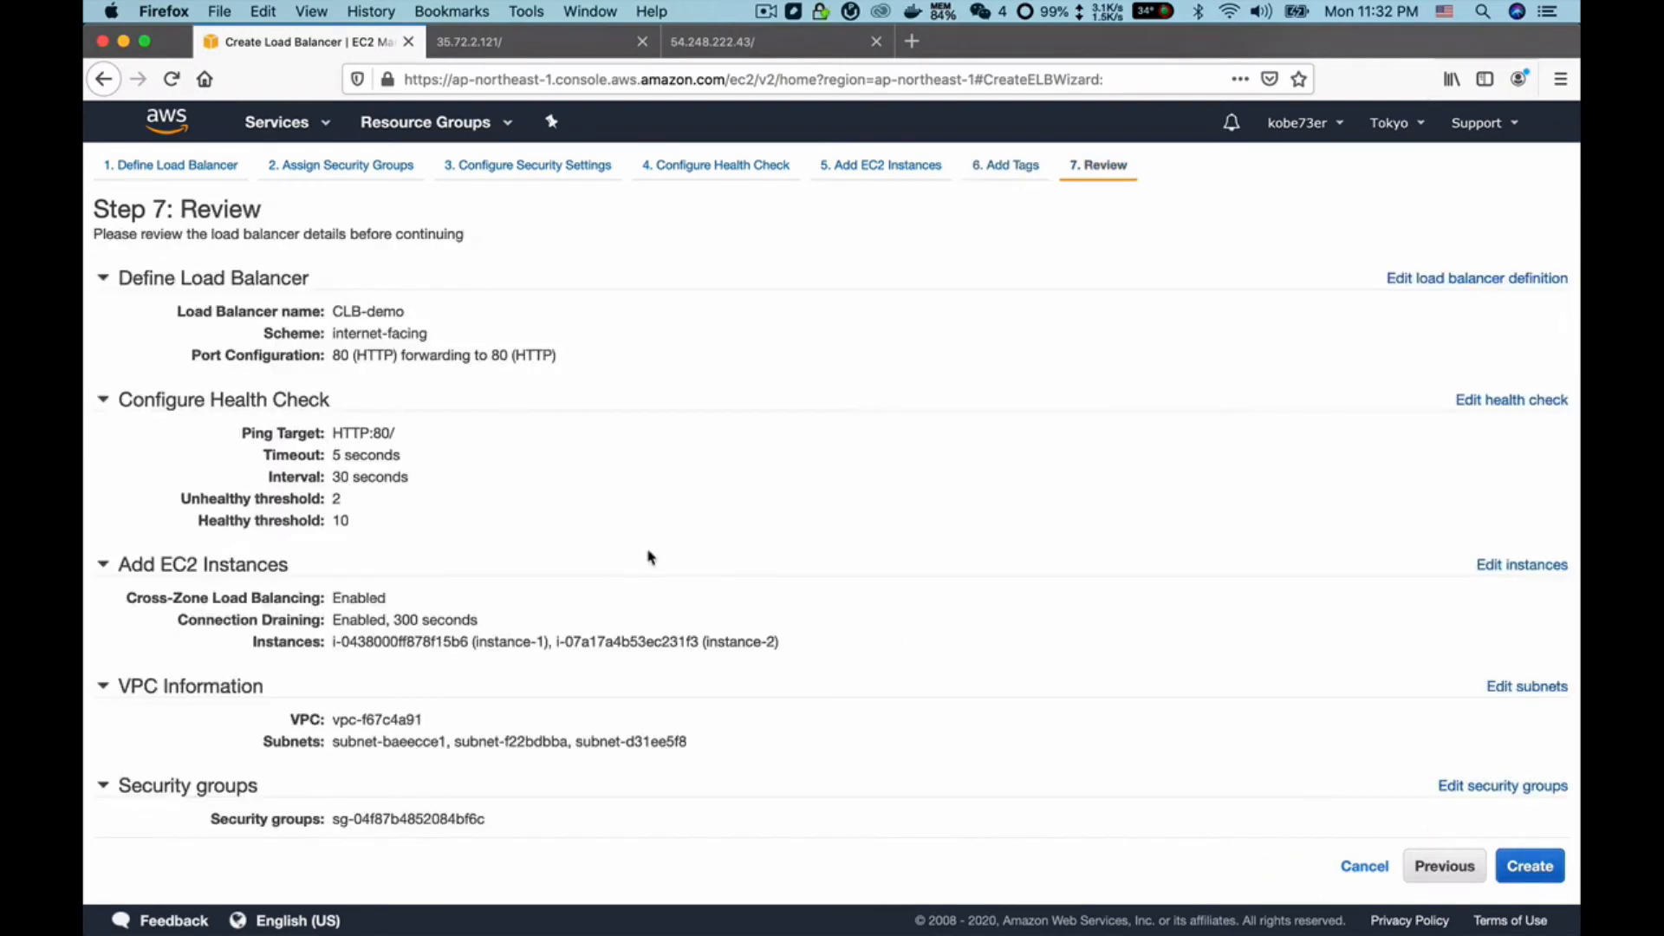
{"action": "left_click", "coordinate": [1530, 867]}
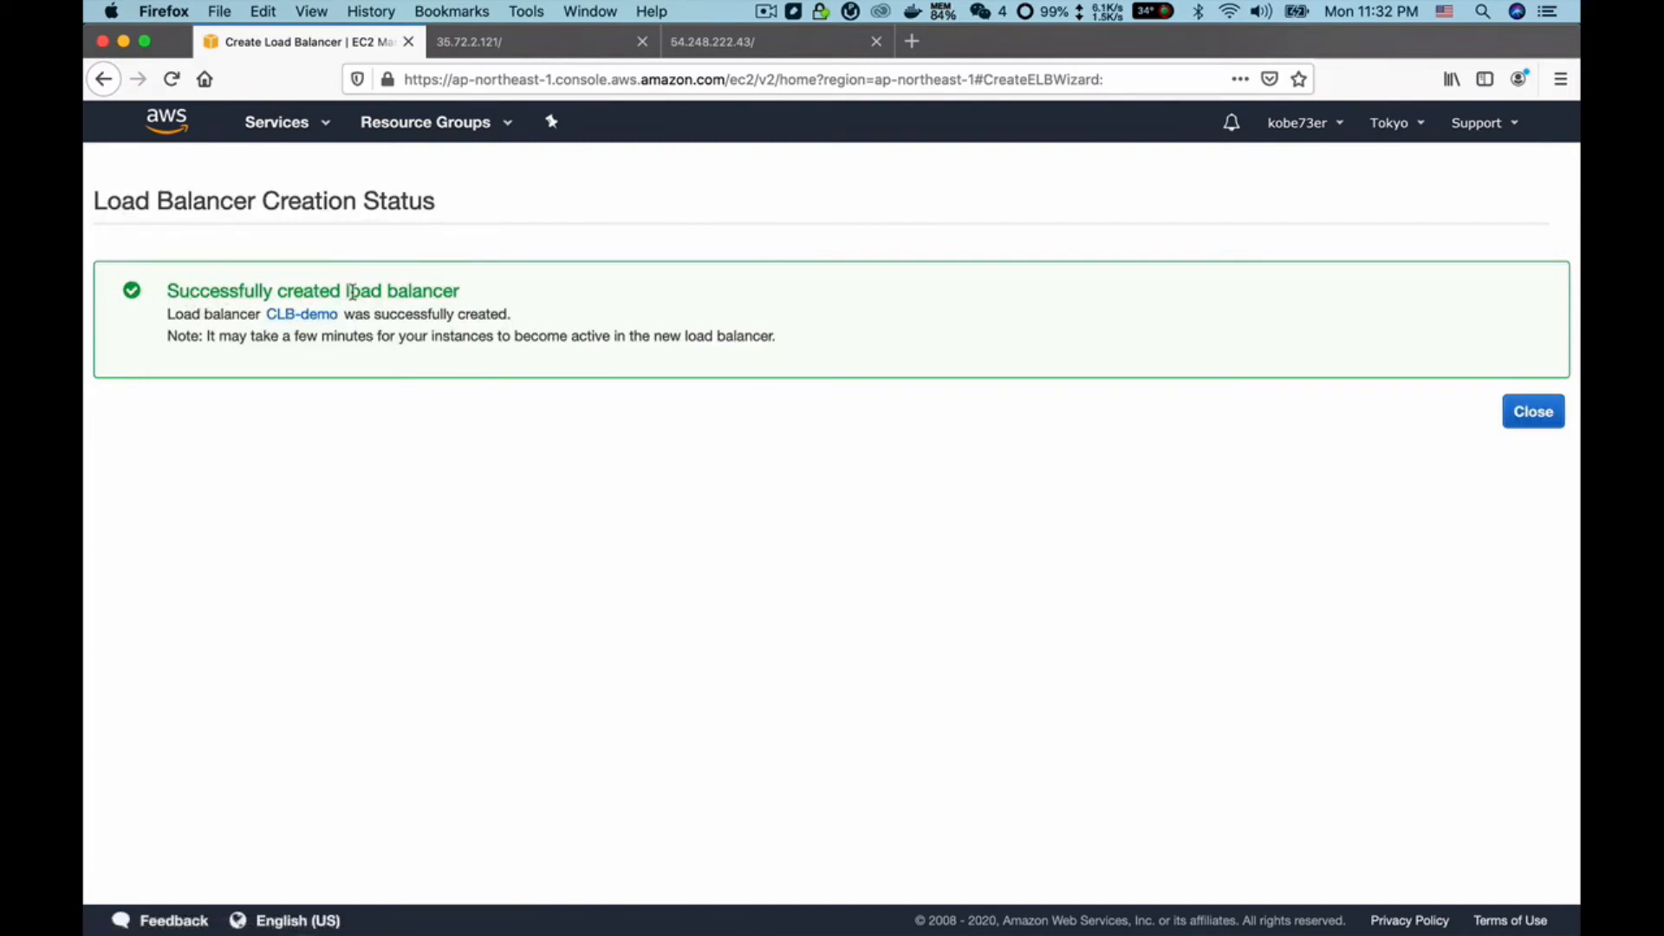
- Open the new CLB-demo load balancer's details and check its DNS name and the status of its registered instances
{"action": "left_click", "coordinate": [307, 317]}
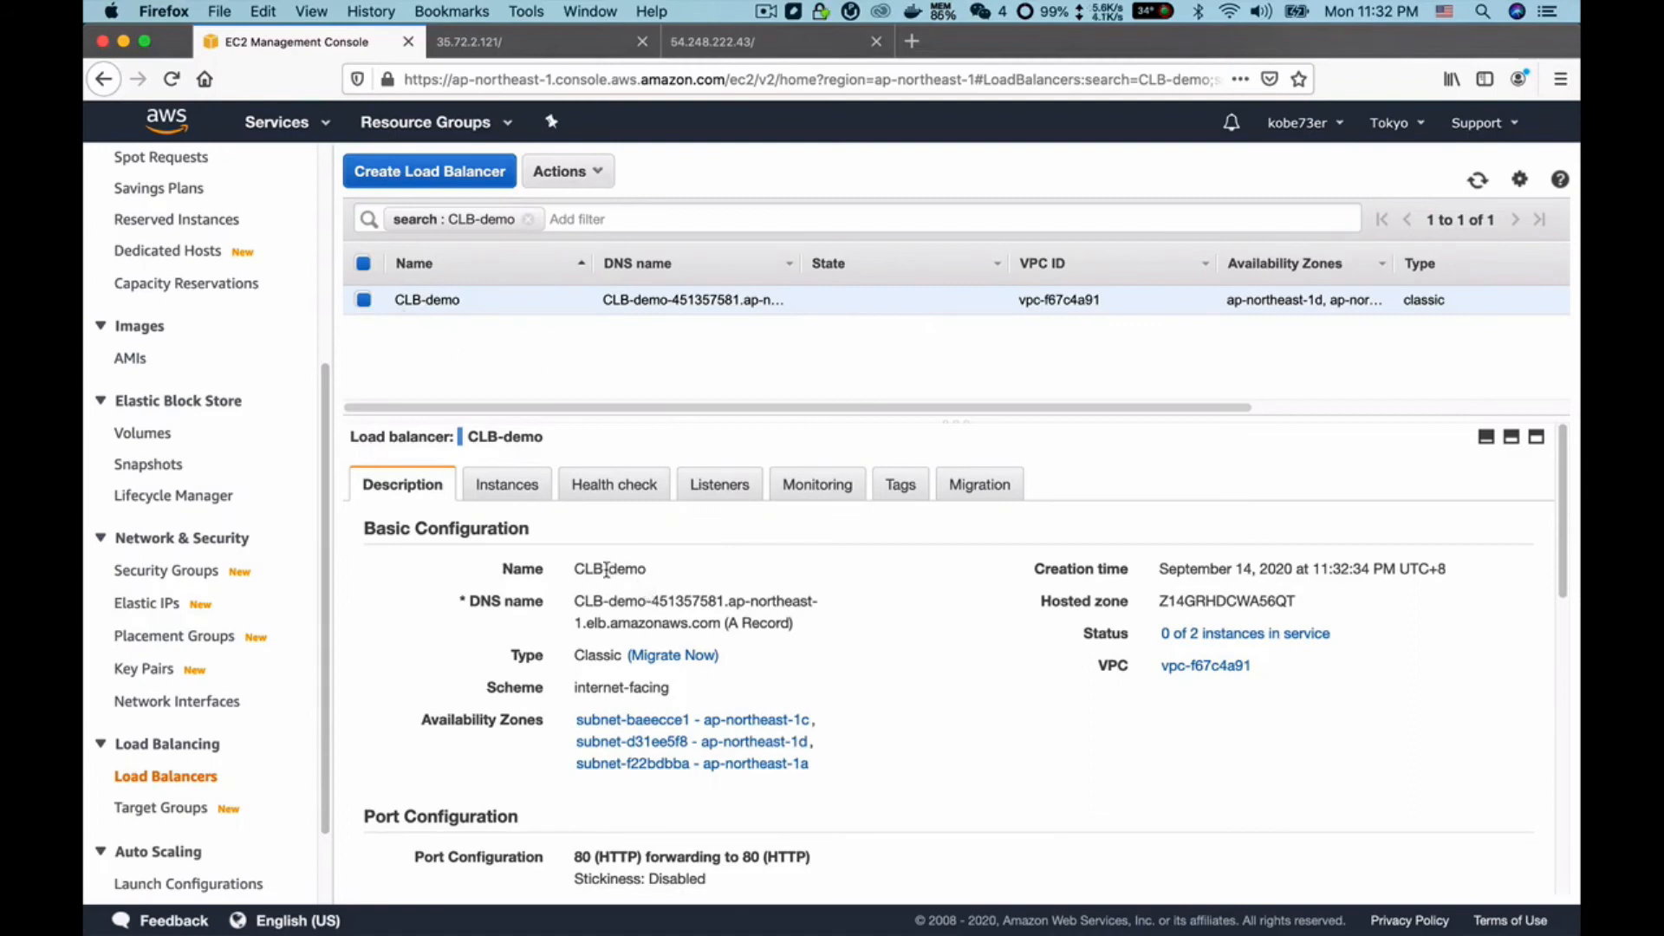
{"action": "scroll", "coordinate": [582, 598], "scroll_direction": "down", "scroll_amount": 1}
{"action": "left_click_drag", "start_coordinate": [572, 568], "coordinate": [720, 589]}
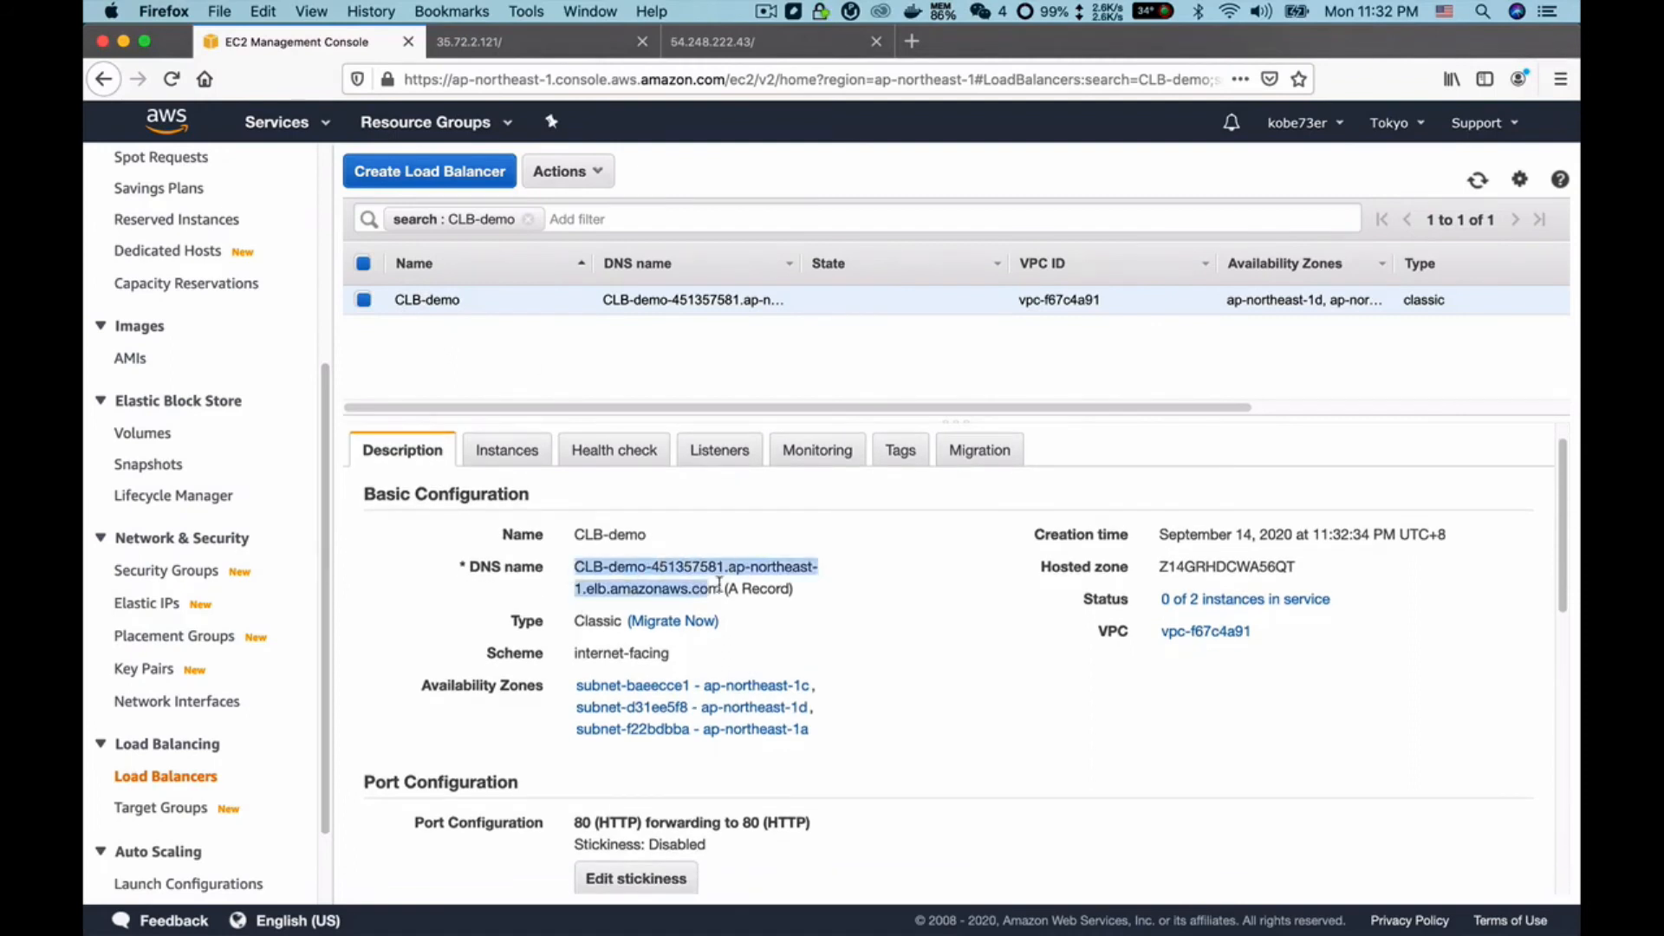
{"action": "left_click", "coordinate": [509, 459]}
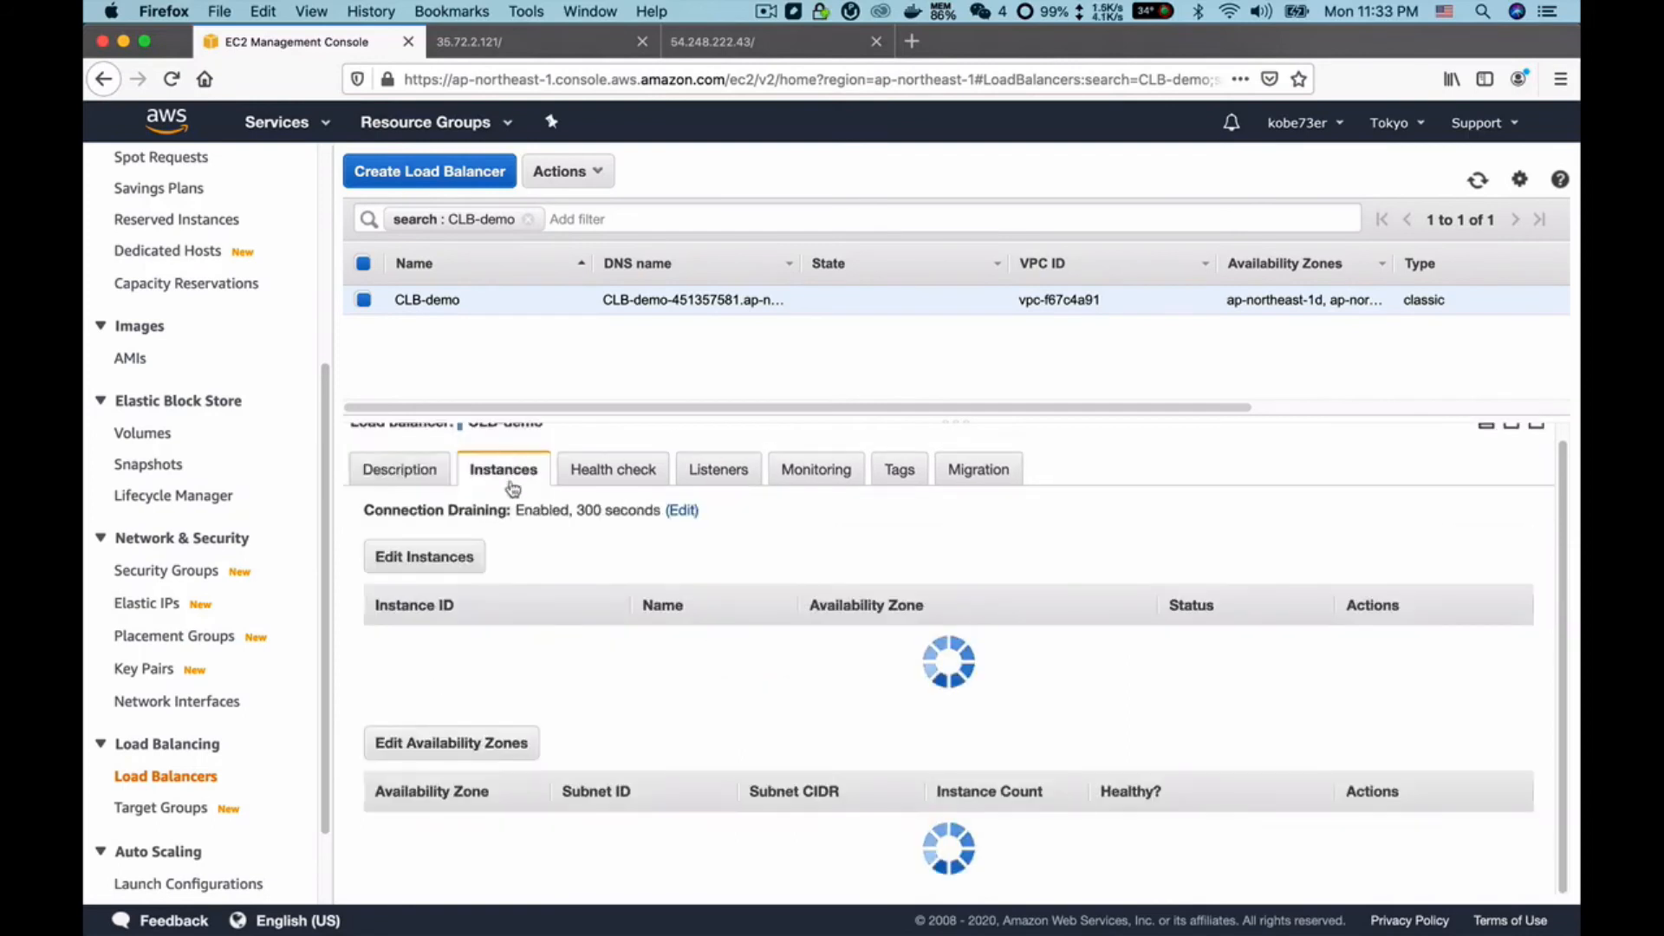
{"action": "scroll", "coordinate": [555, 660], "scroll_direction": "down", "scroll_amount": 1}
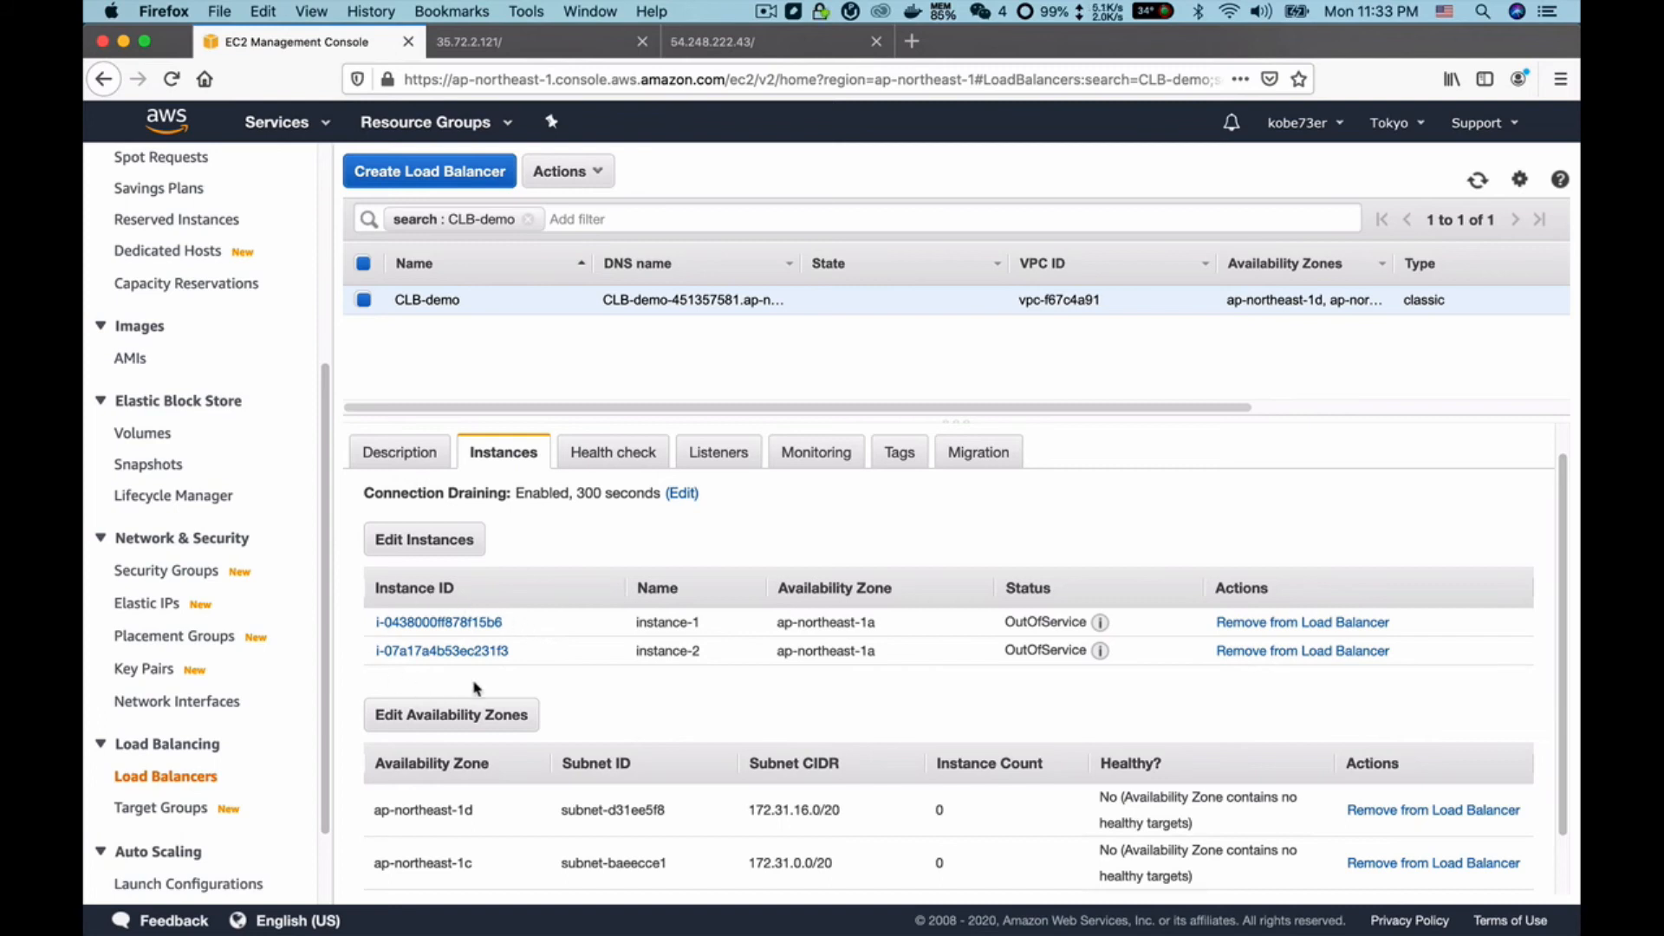
- Copy CLB-demo's DNS name from its description, without the record type, and load it in a new browser tab
{"action": "left_click", "coordinate": [419, 461]}
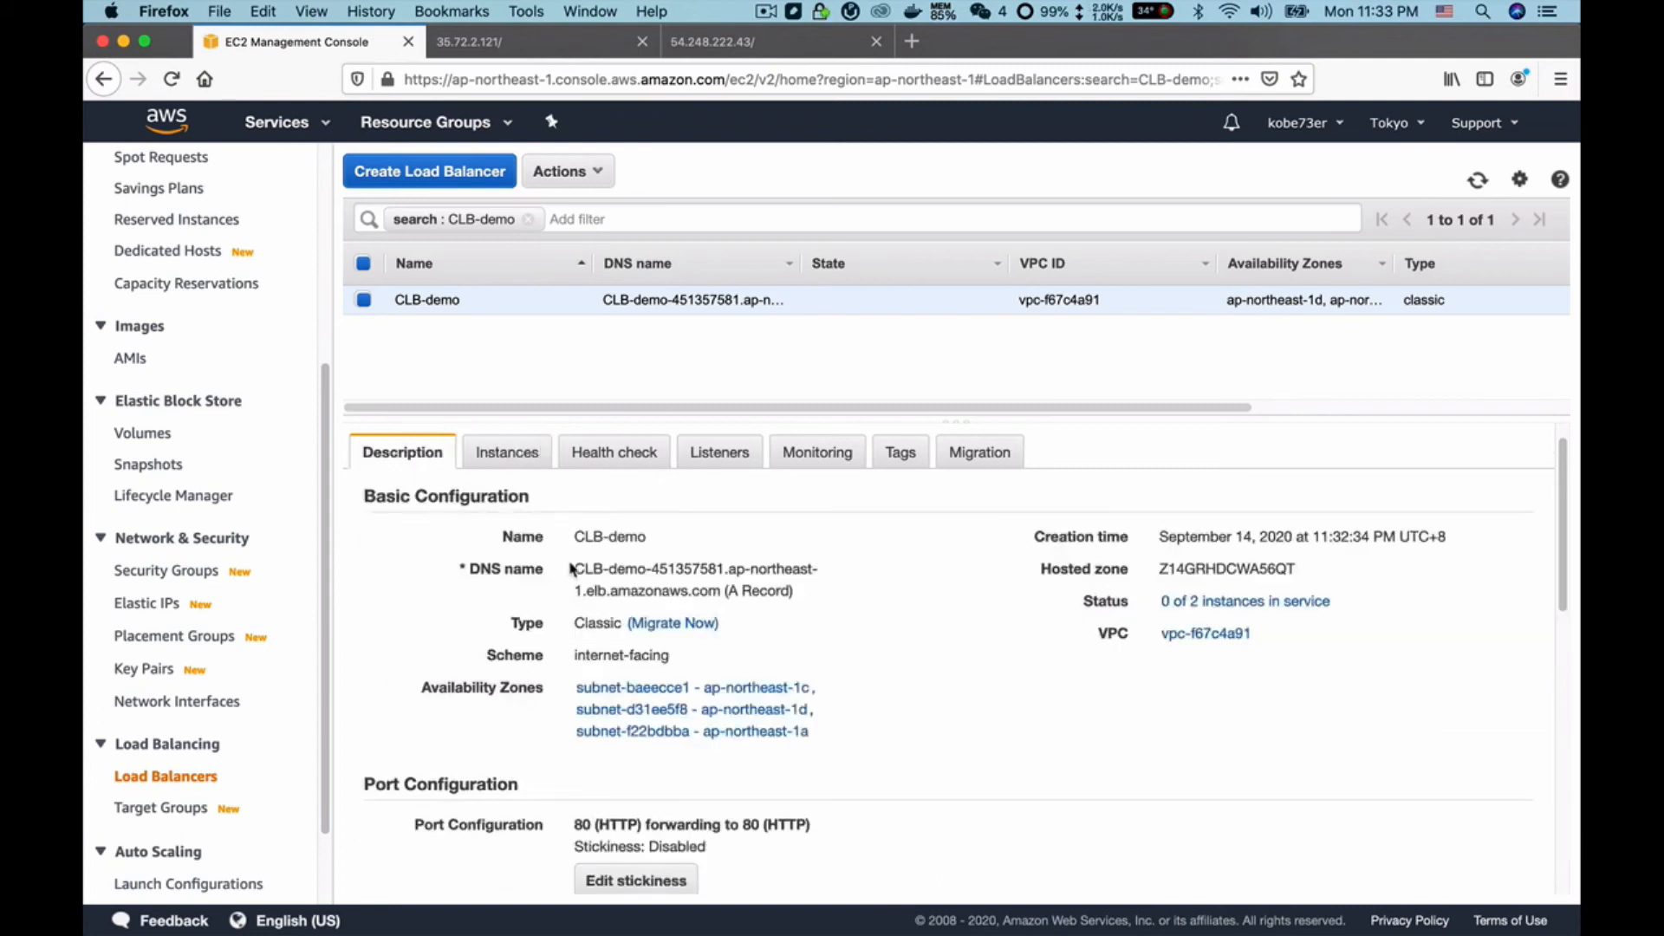
{"action": "left_click_drag", "start_coordinate": [574, 568], "coordinate": [719, 591]}
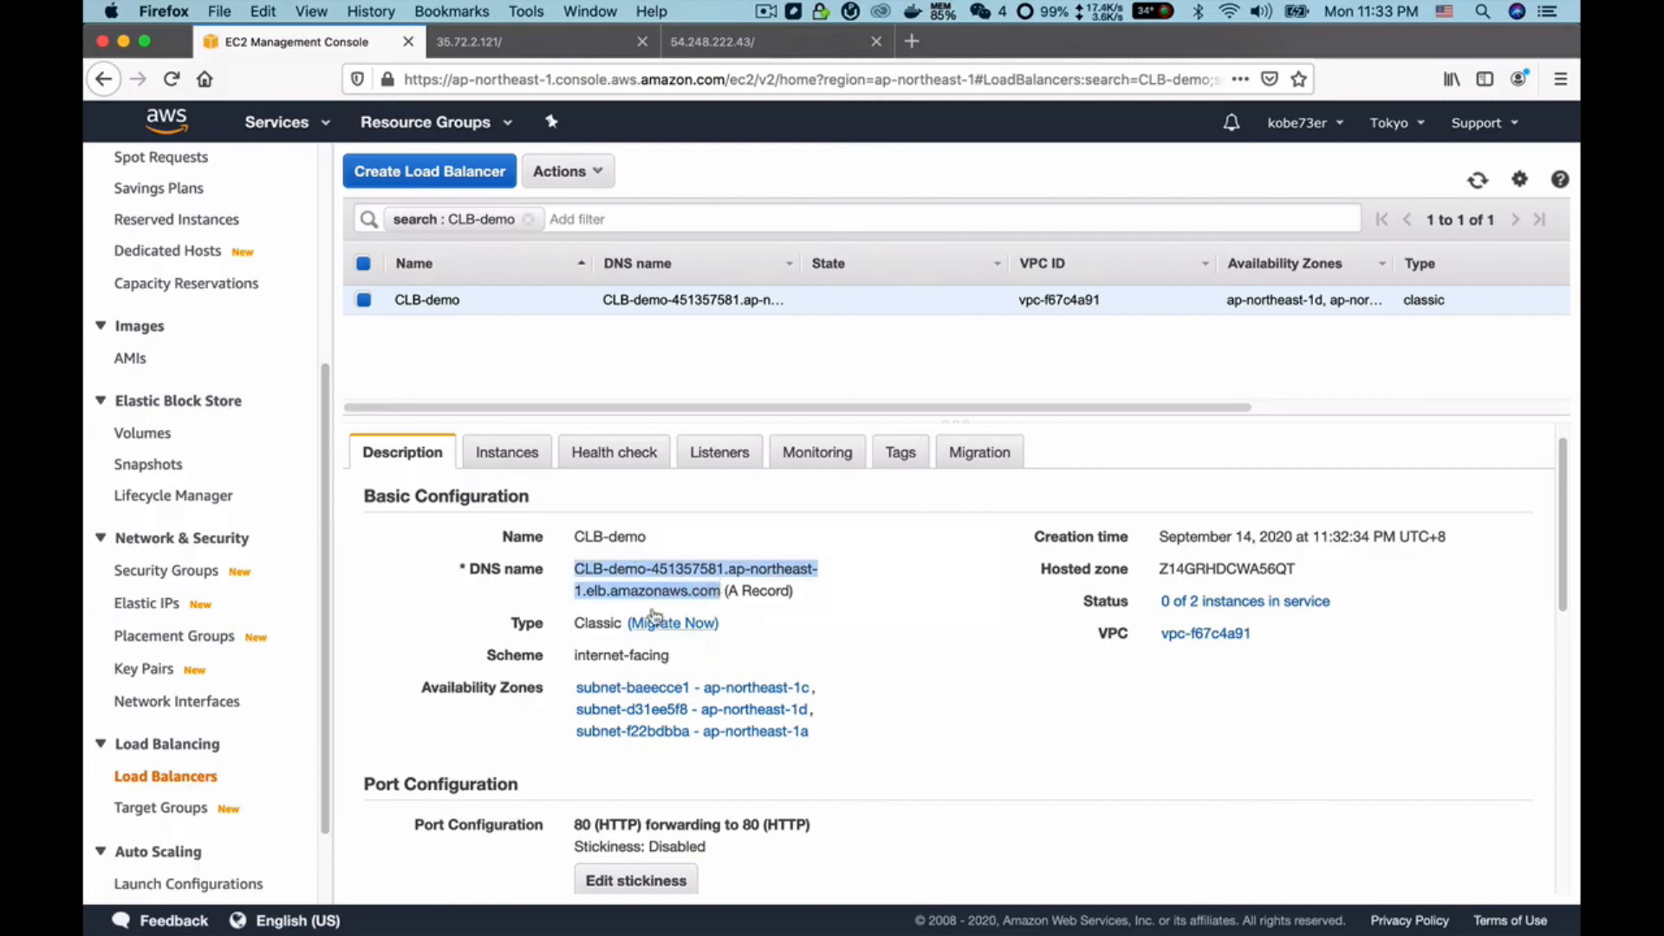
{"action": "right_click", "coordinate": [627, 576]}
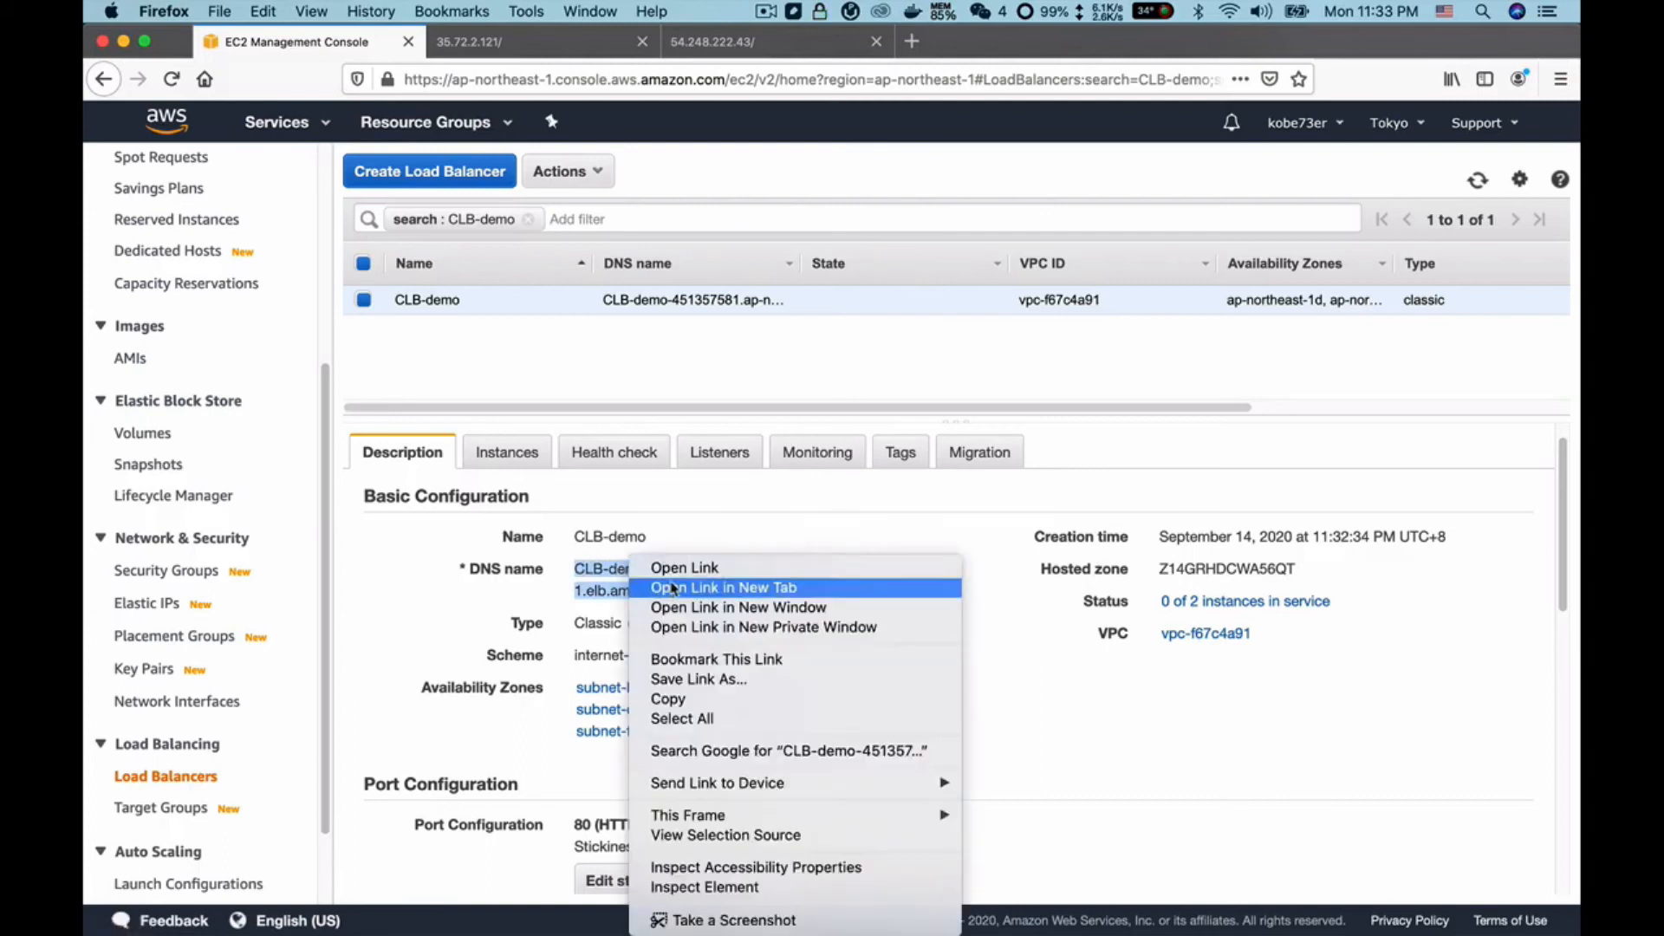
{"action": "left_click", "coordinate": [680, 693]}
{"action": "left_click", "coordinate": [912, 40]}
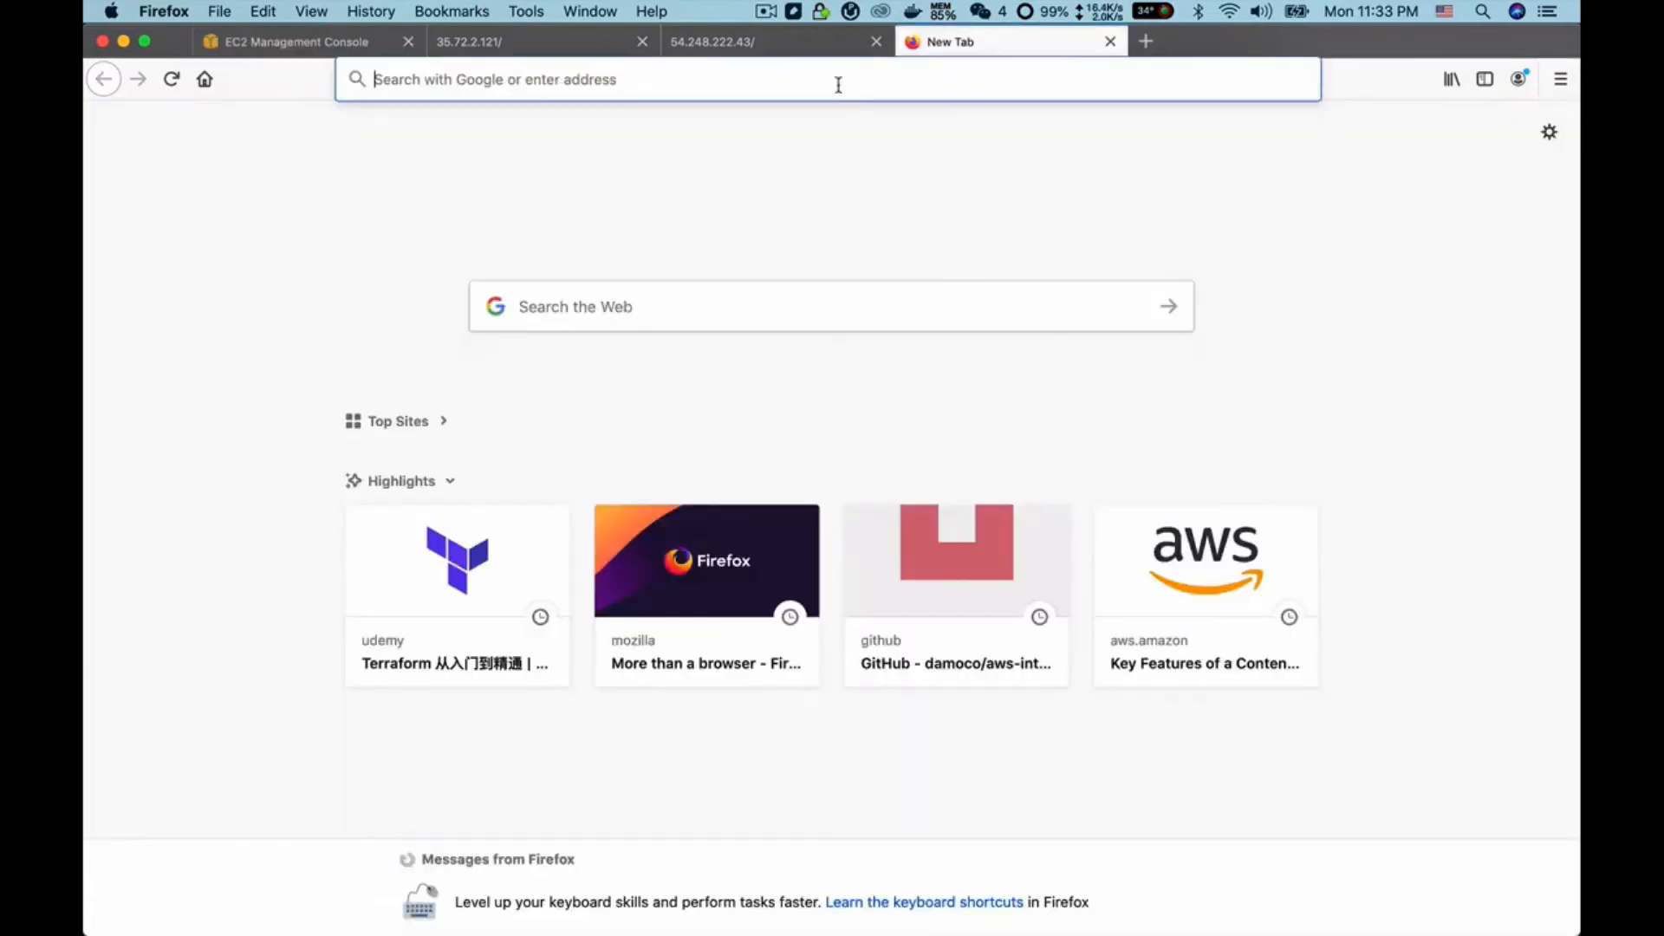
{"action": "key", "text": "super+v"}
{"action": "key", "text": "Return"}
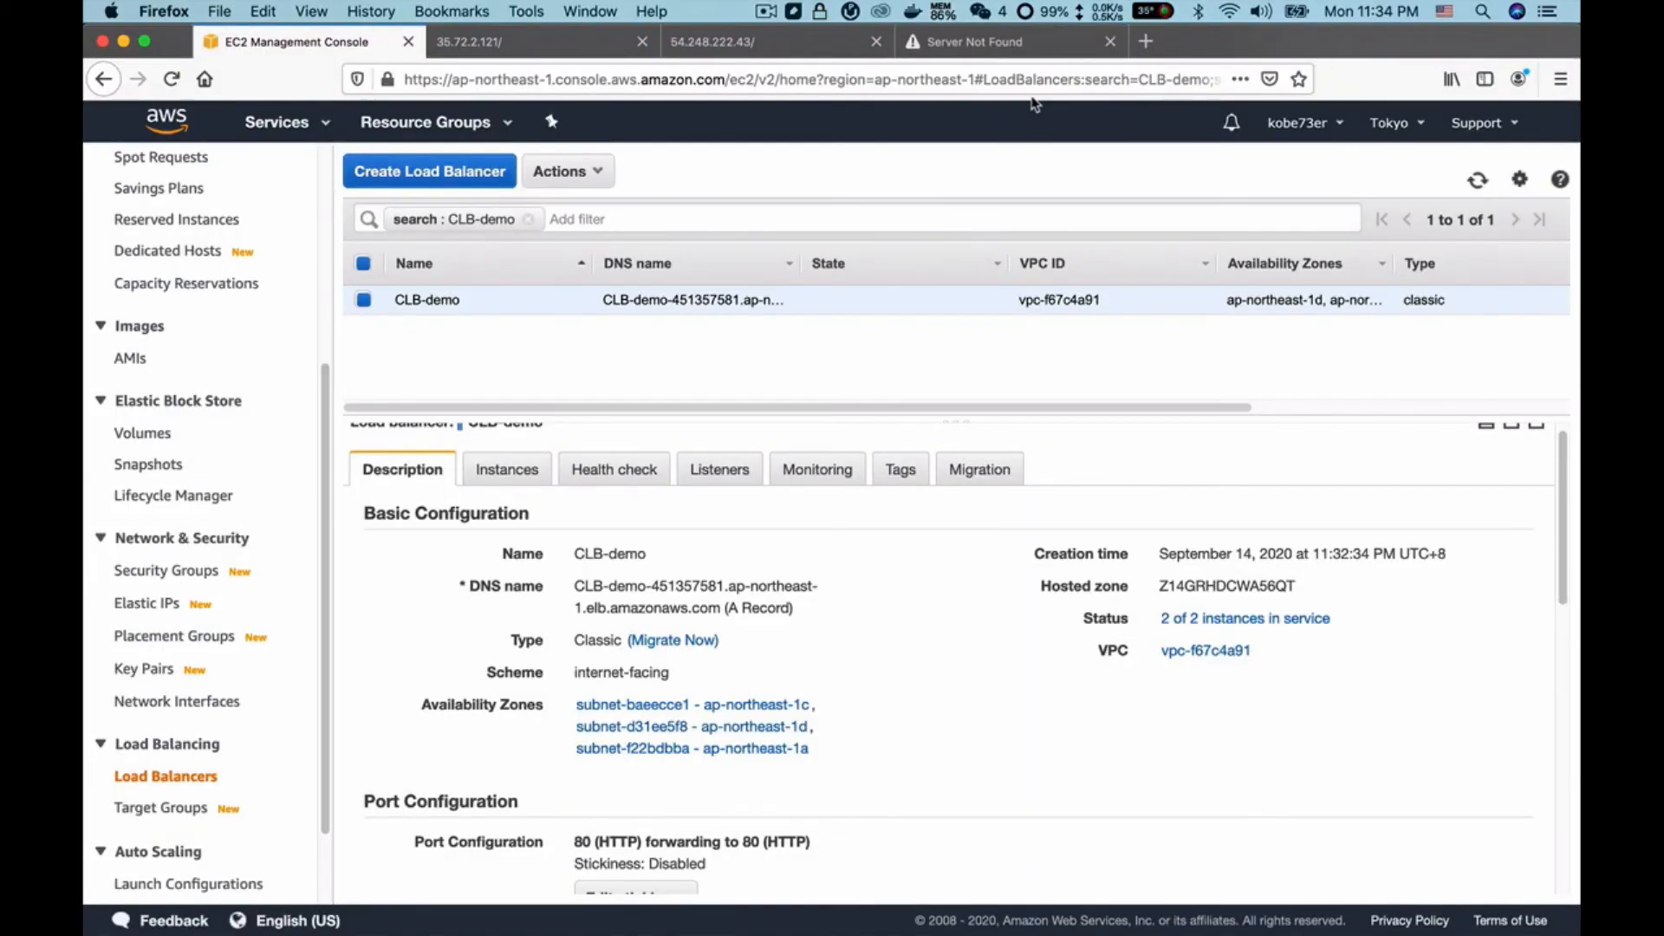
- Return to the tab with CLB-demo's DNS address and load that address again
{"action": "left_click", "coordinate": [990, 46]}
{"action": "left_click", "coordinate": [965, 77]}
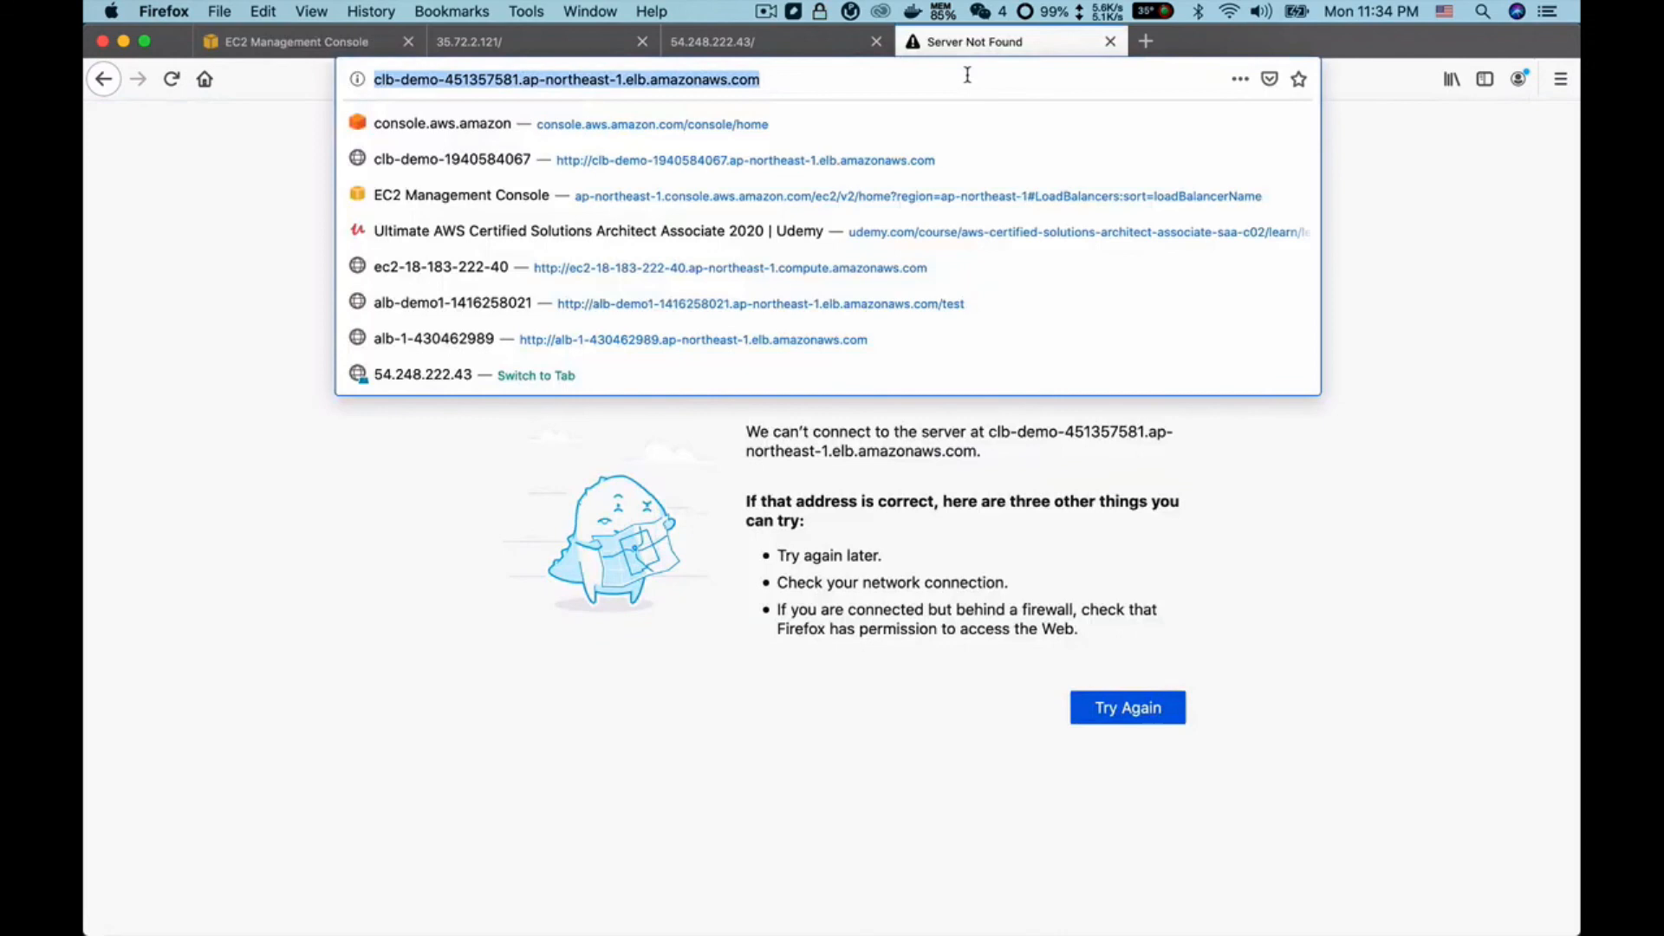
{"action": "key", "text": "Return"}
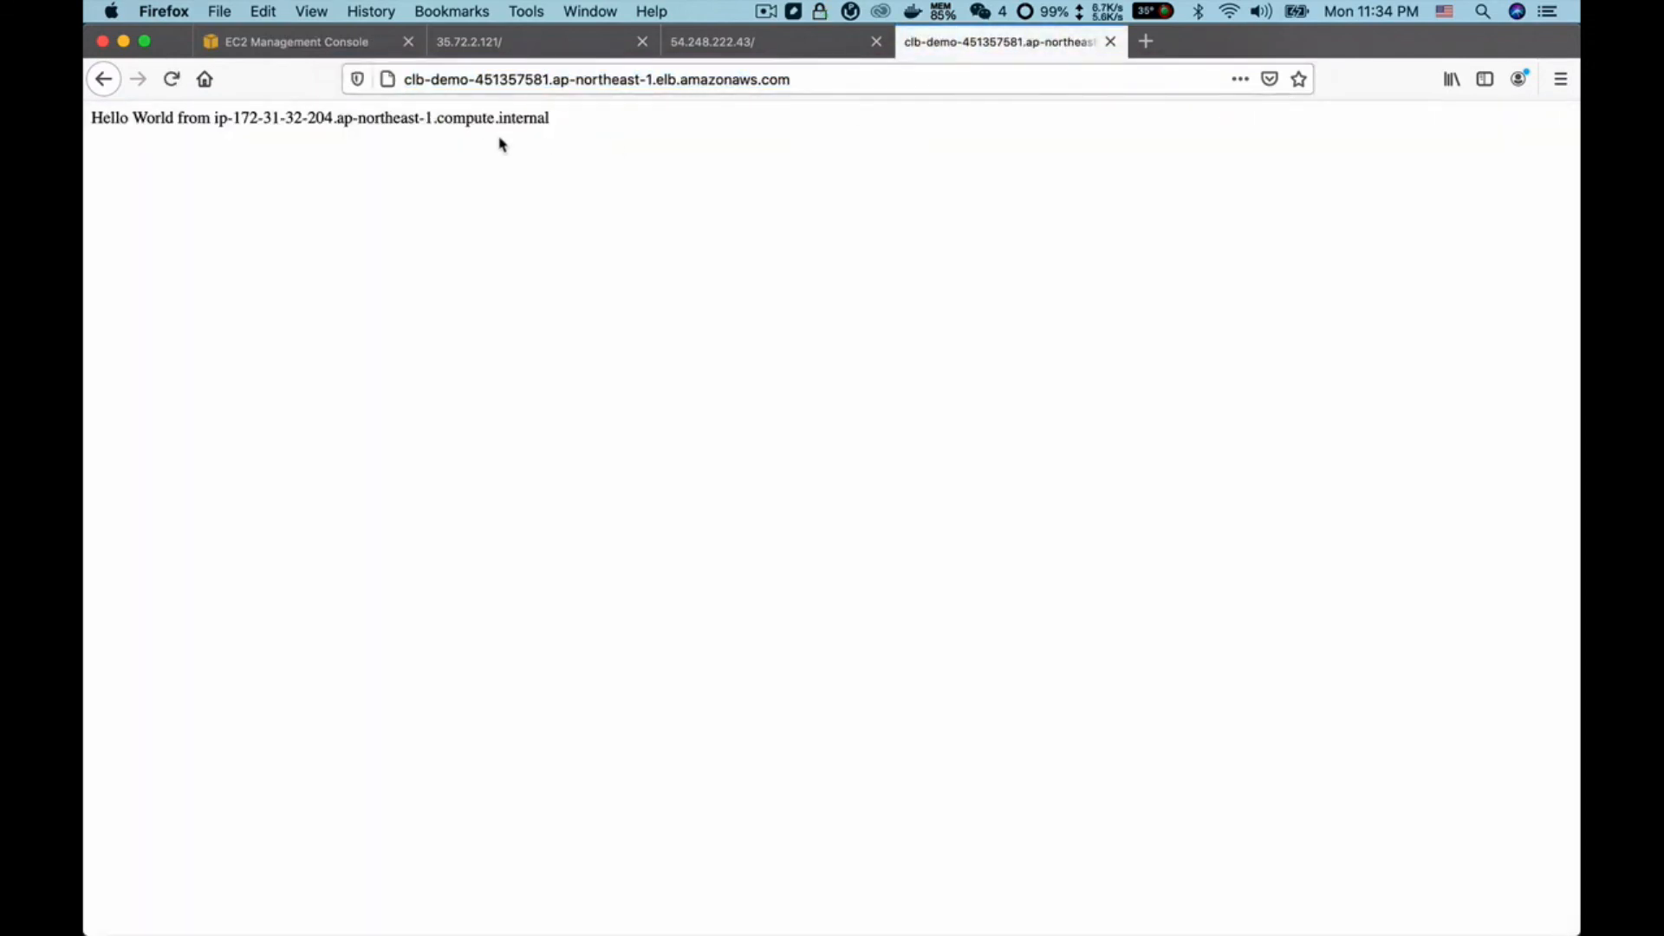
- Reload the load balancer's page several times and compare the private IP in the Hello World message to see which instance responds
{"action": "left_click_drag", "start_coordinate": [234, 118], "coordinate": [332, 118]}
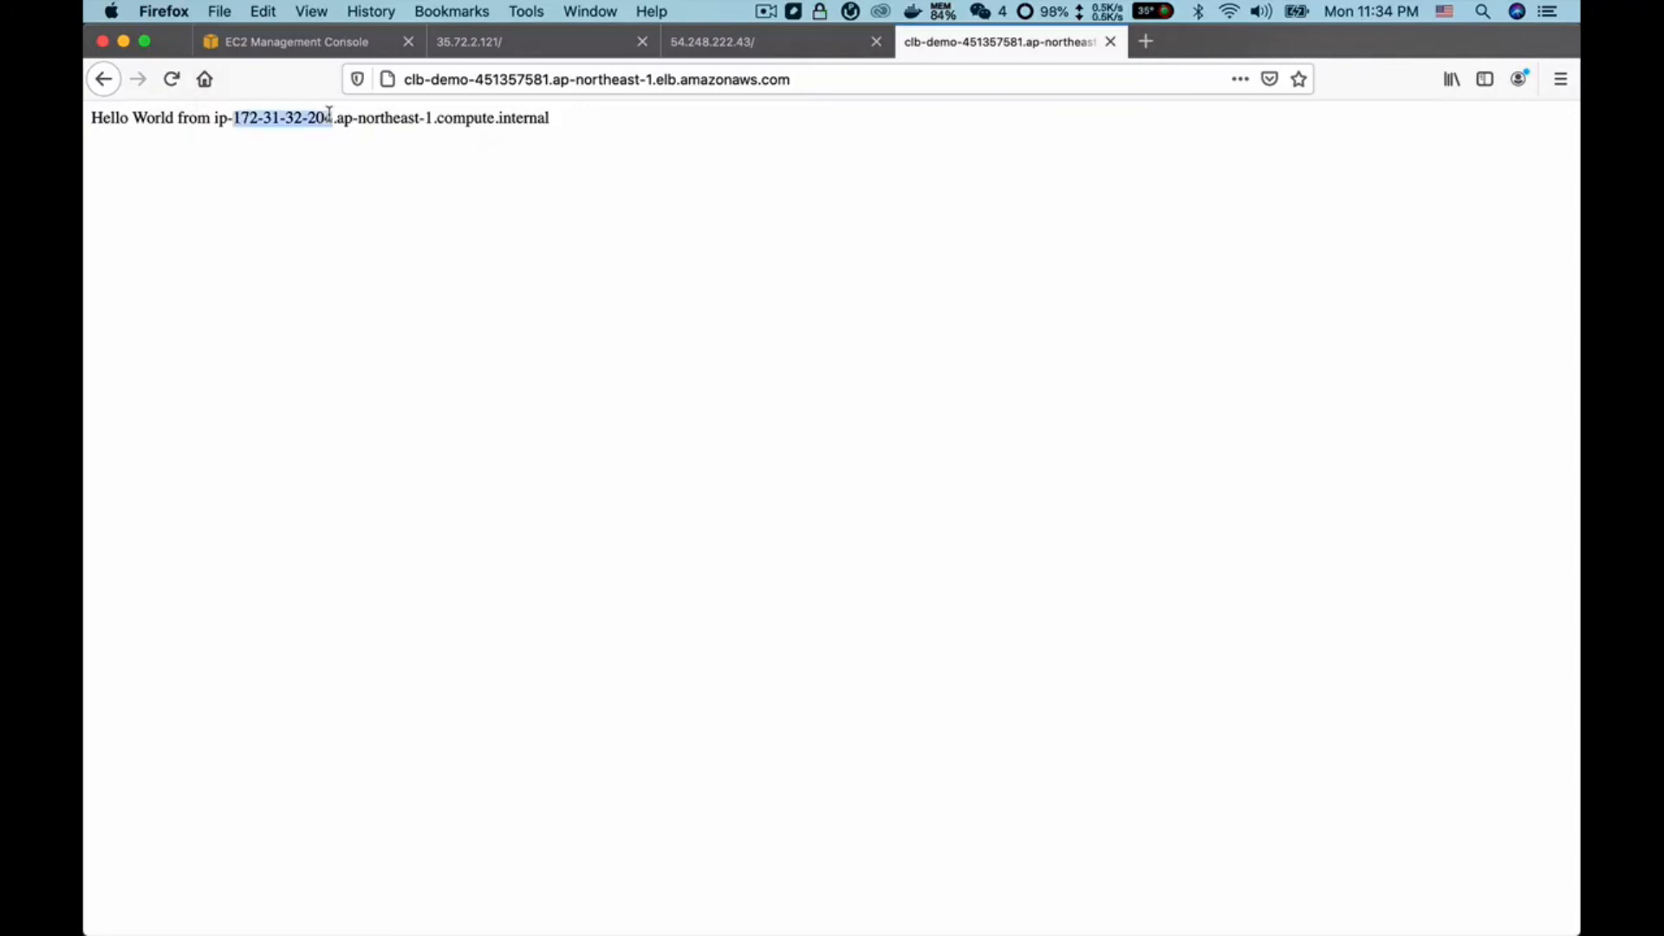
{"action": "left_click", "coordinate": [172, 80]}
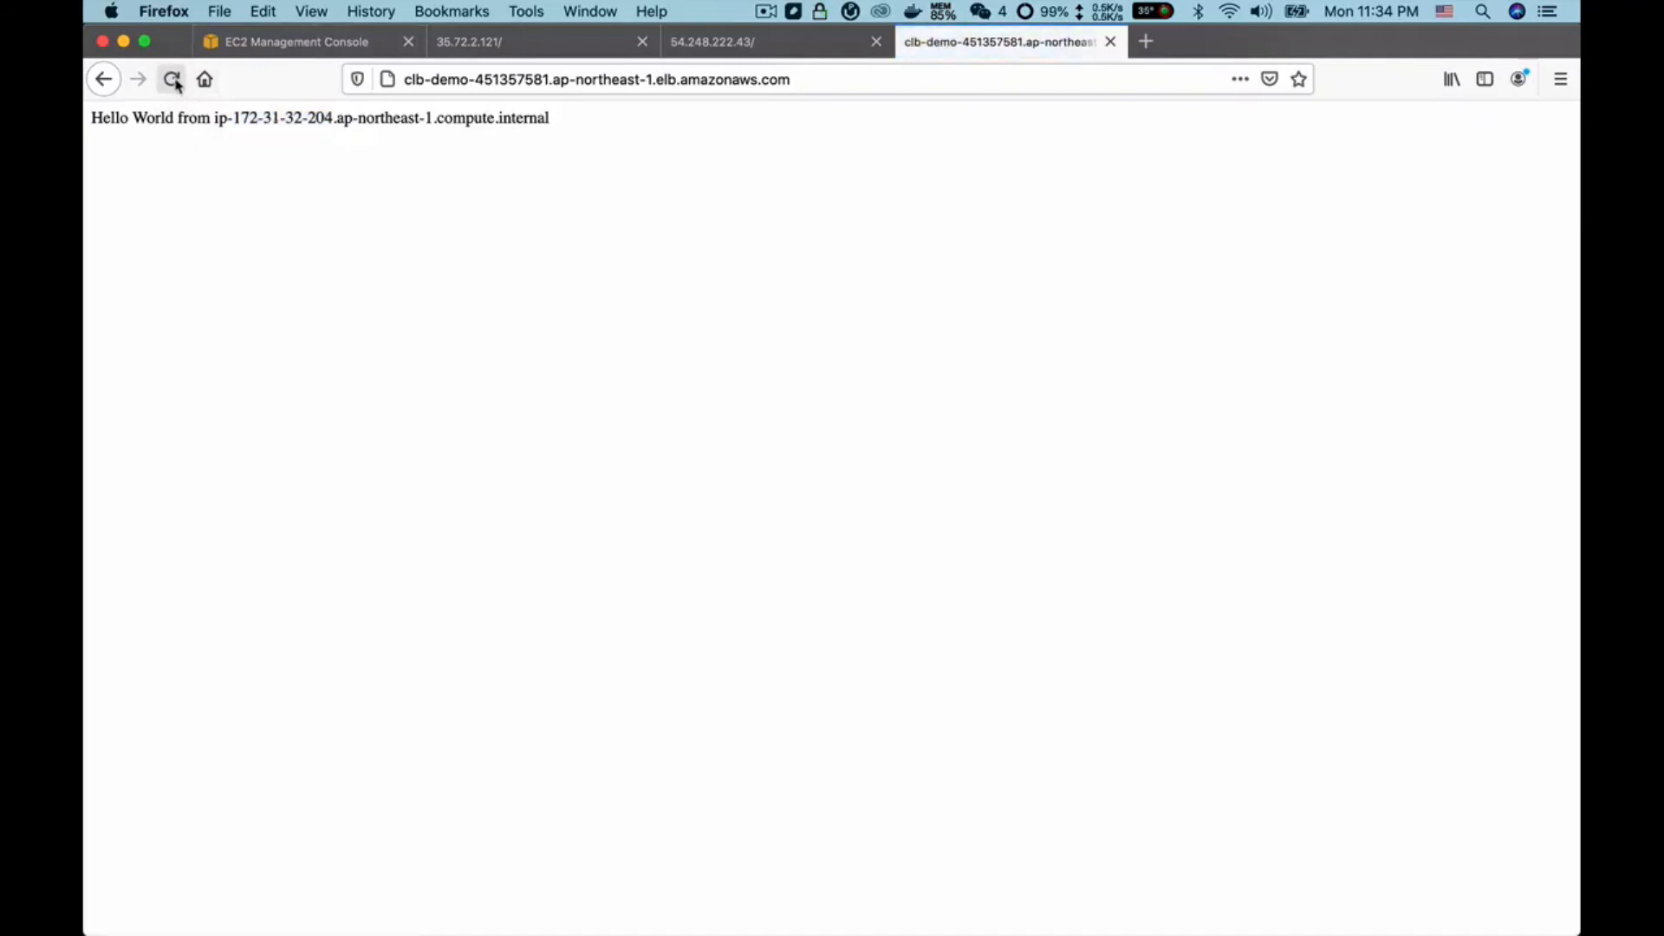
{"action": "left_click", "coordinate": [173, 80]}
{"action": "left_click_drag", "start_coordinate": [241, 117], "coordinate": [332, 114]}
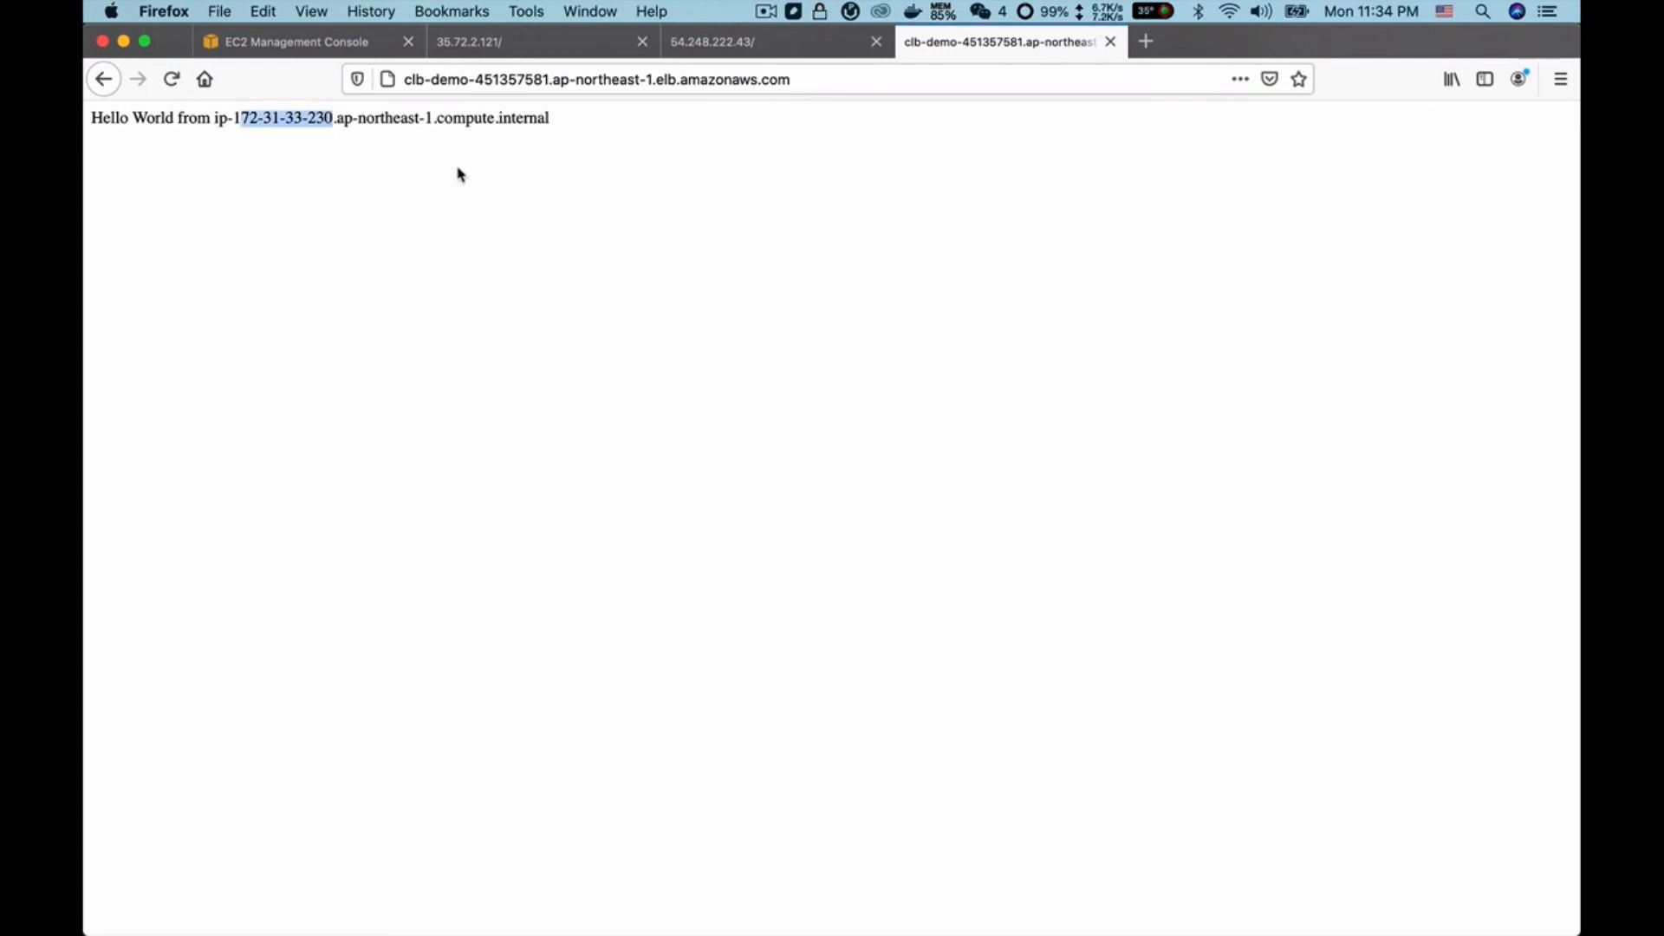
{"action": "left_click", "coordinate": [407, 180]}
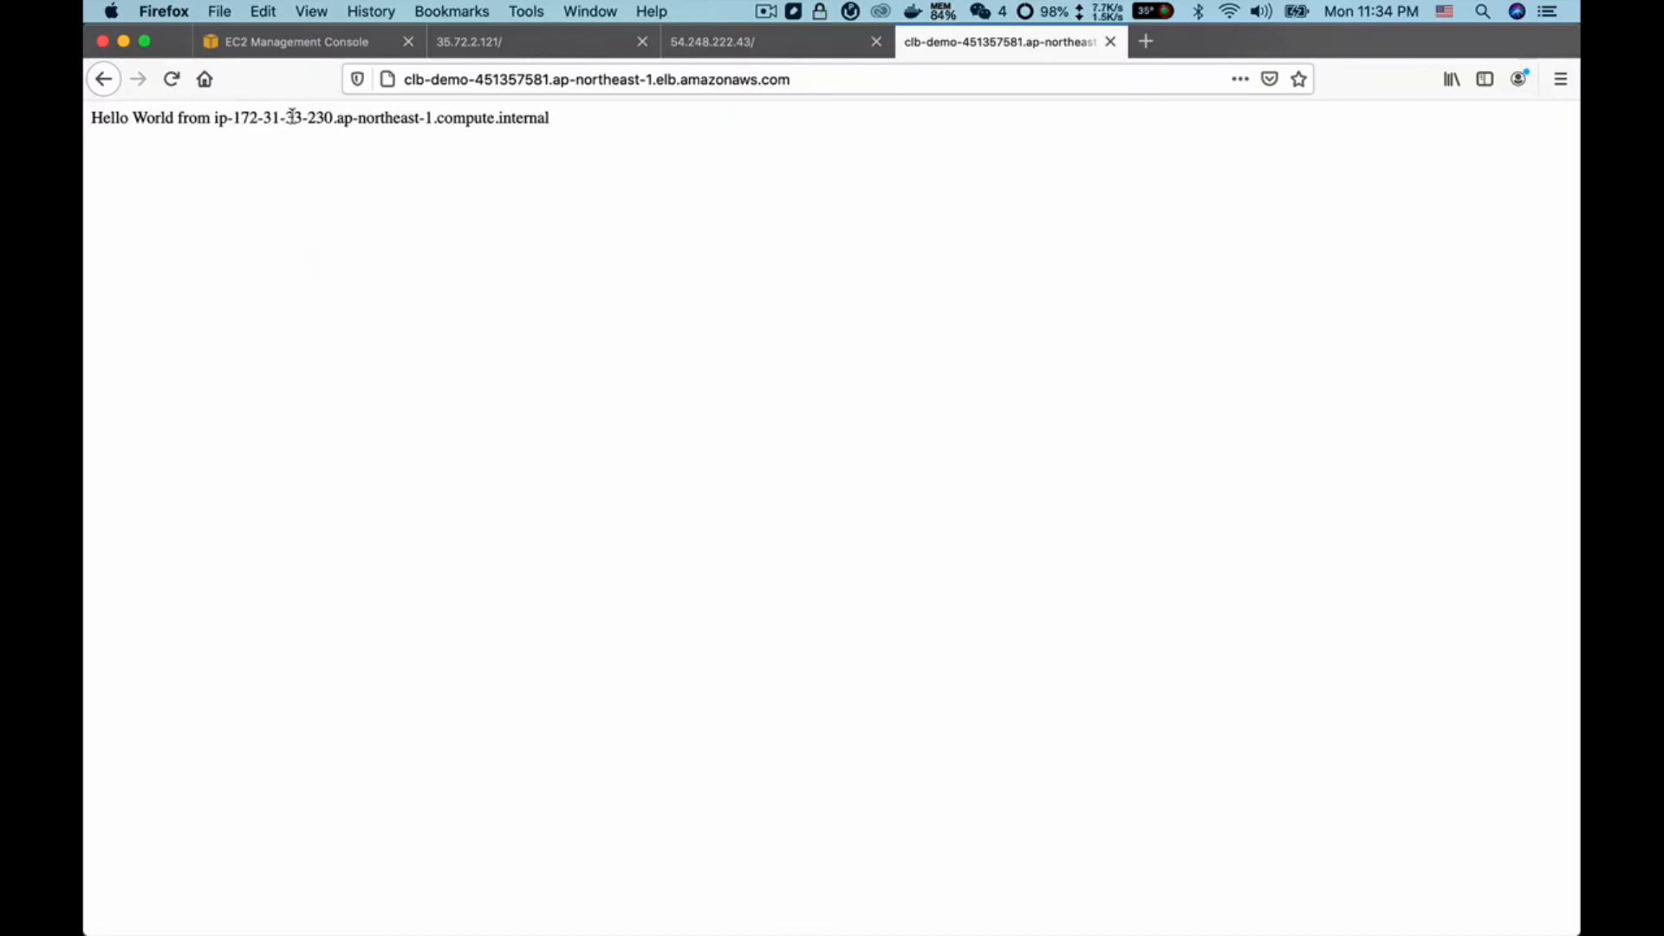
{"action": "key", "text": "super+r"}
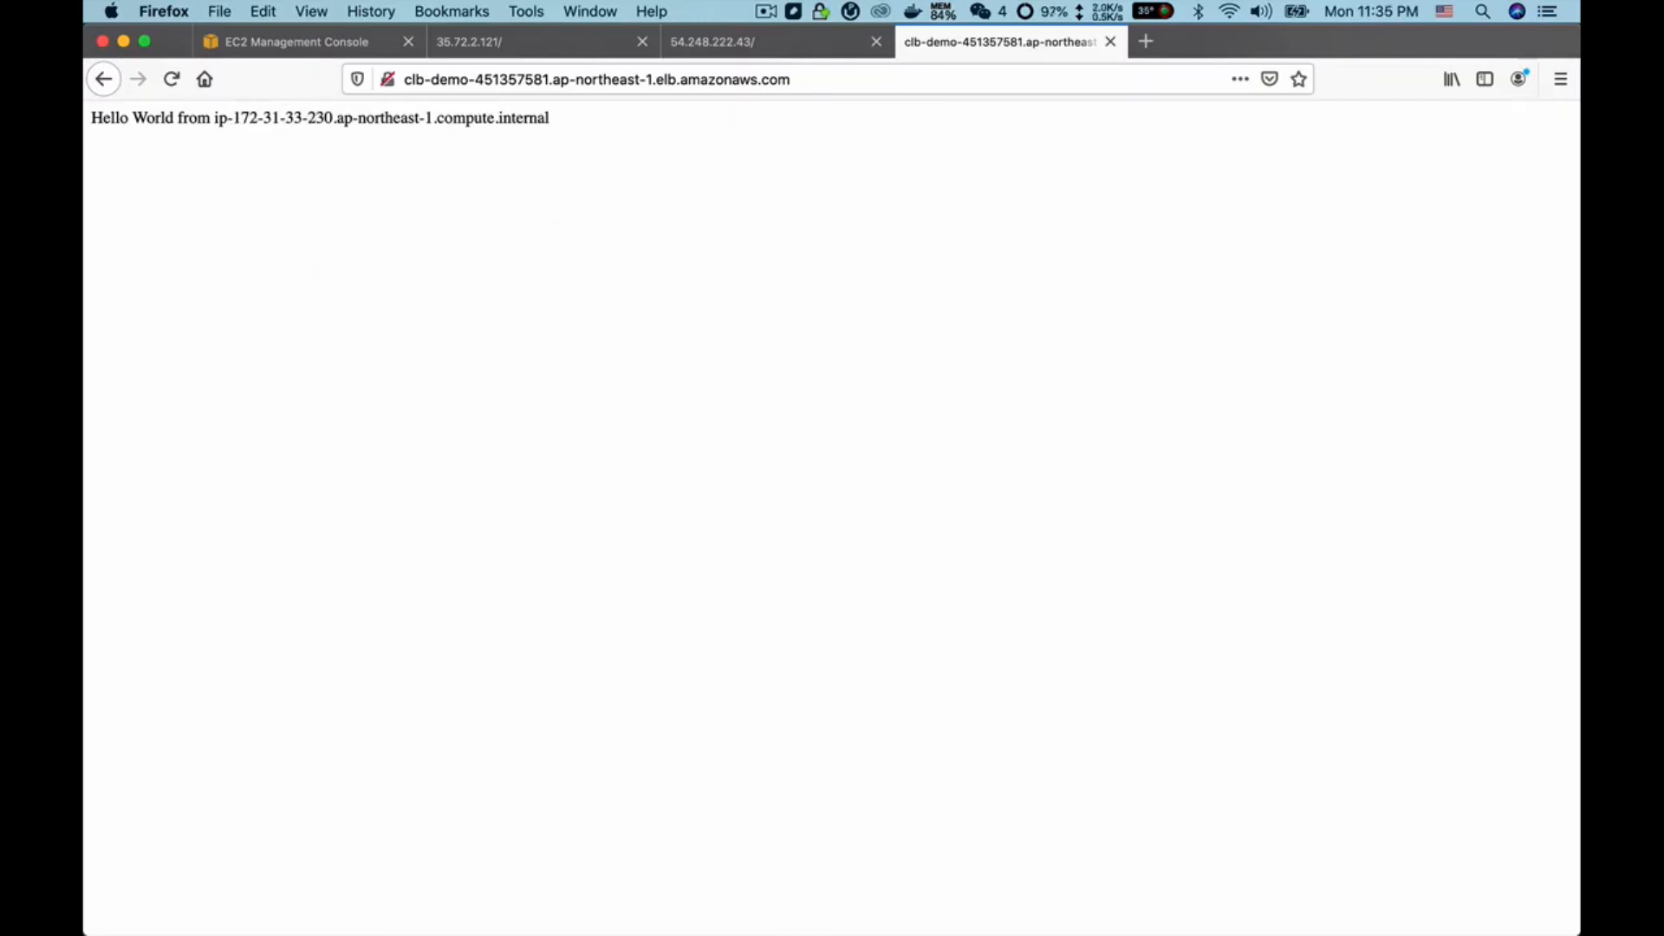